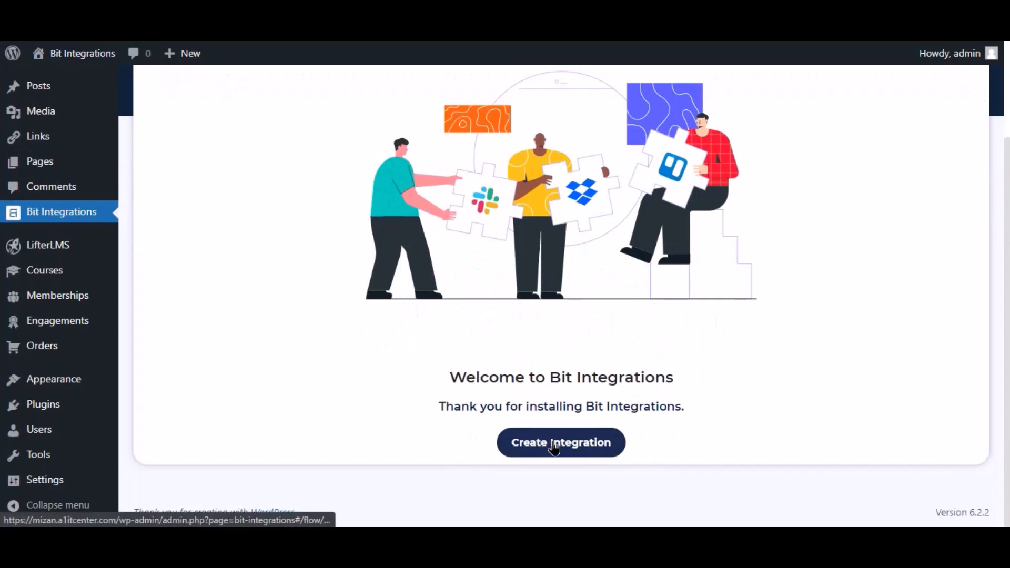
Create a LifterLMS-triggered integration for 'A user enroll in a course' on Any Course
click(594, 442)
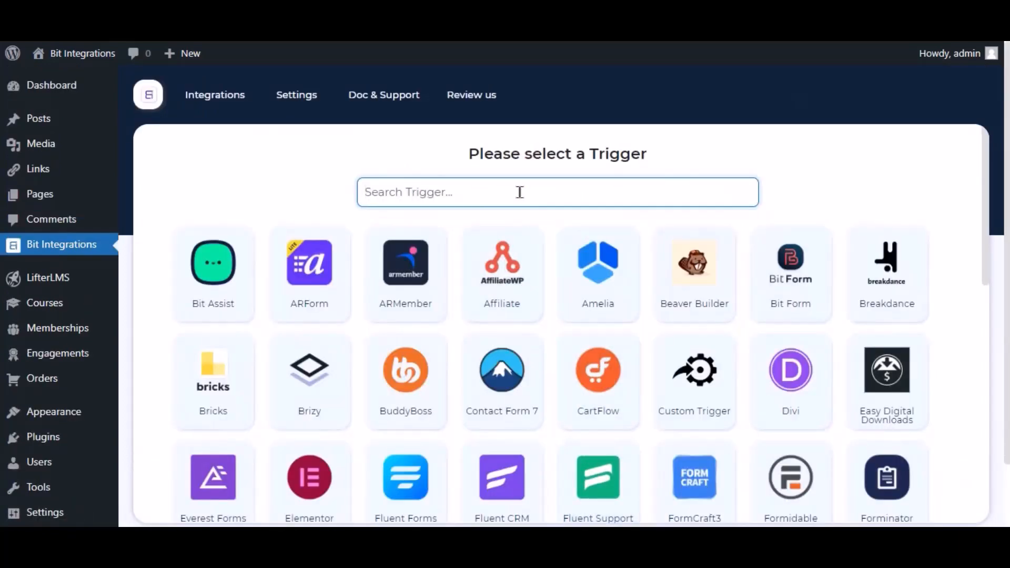
text(lifter)
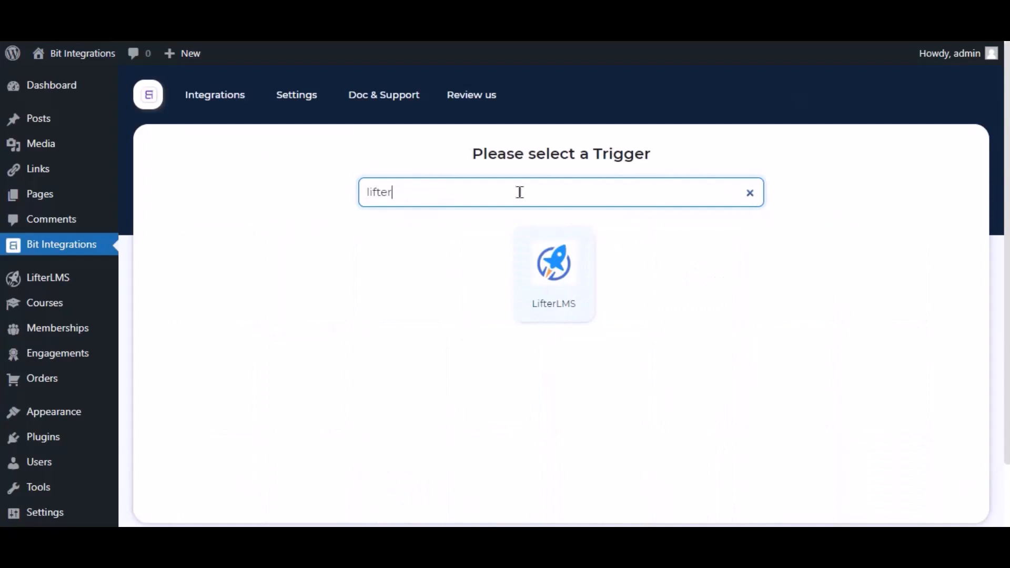
click(532, 240)
click(540, 372)
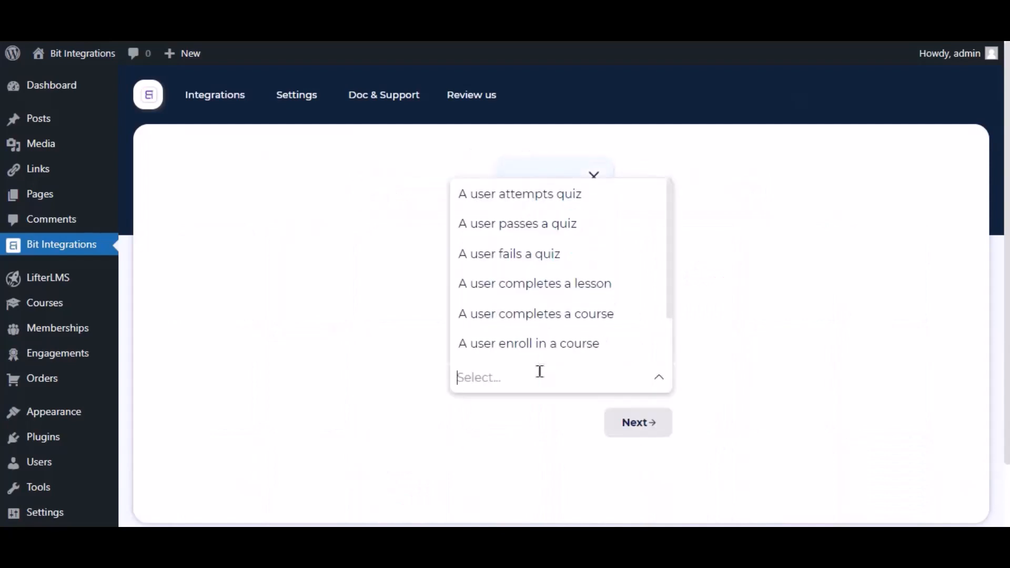
click(582, 343)
click(507, 436)
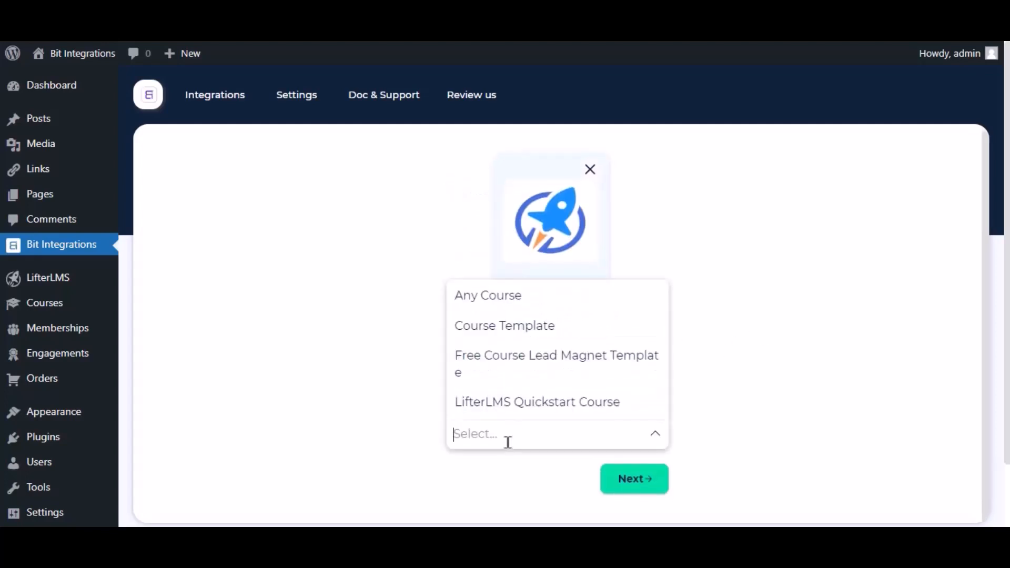
click(511, 296)
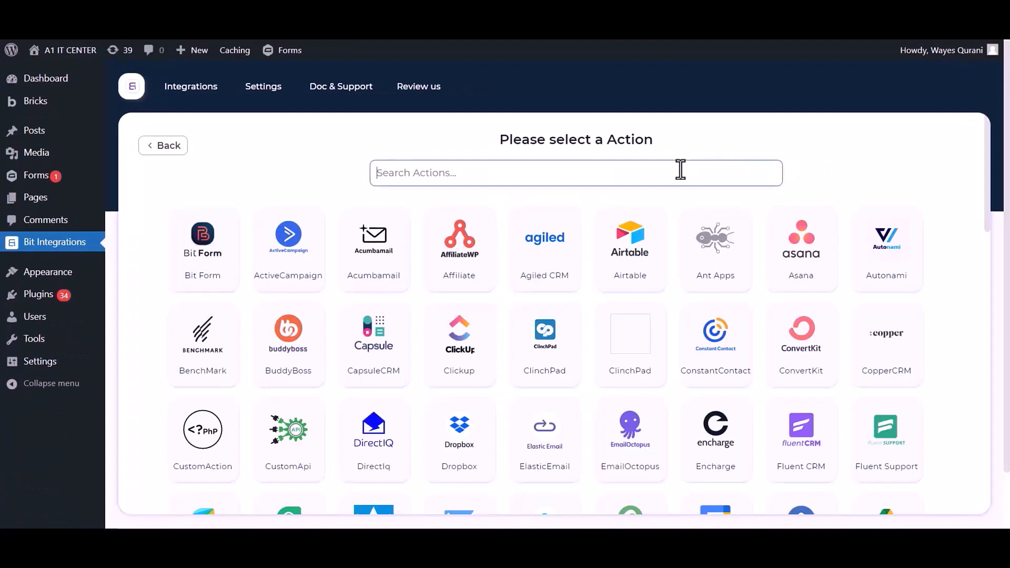
Pick WhatsApp as the action and point out its Integration Name, Business Account ID and Access Token fields
text(Whatsapp)
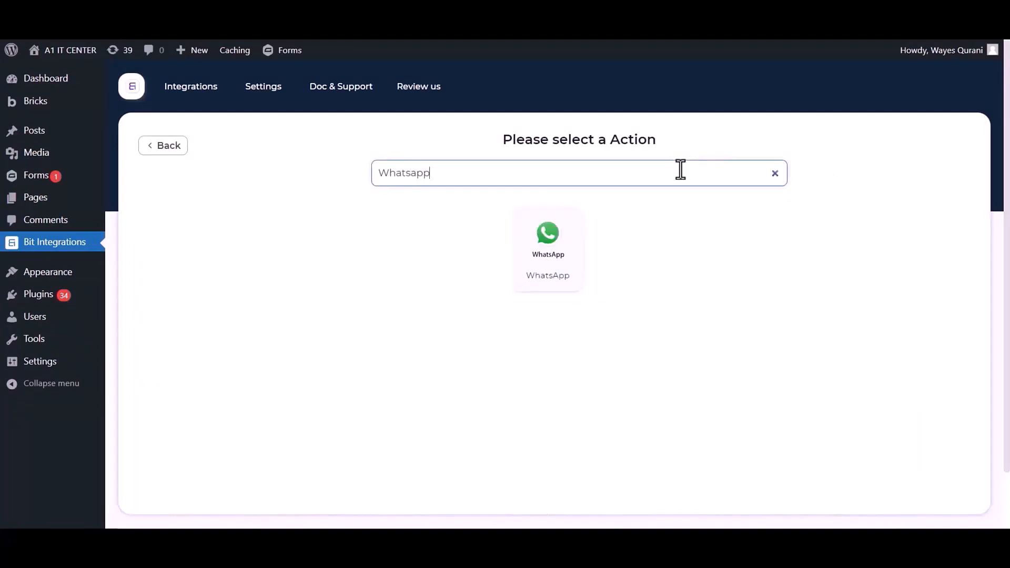
click(559, 258)
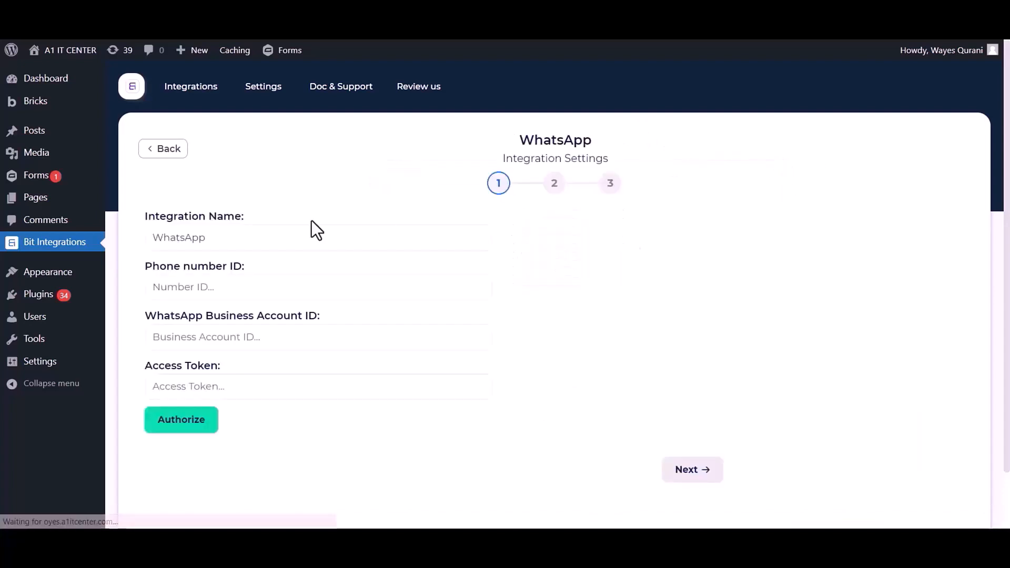
drag(236, 216, 144, 217)
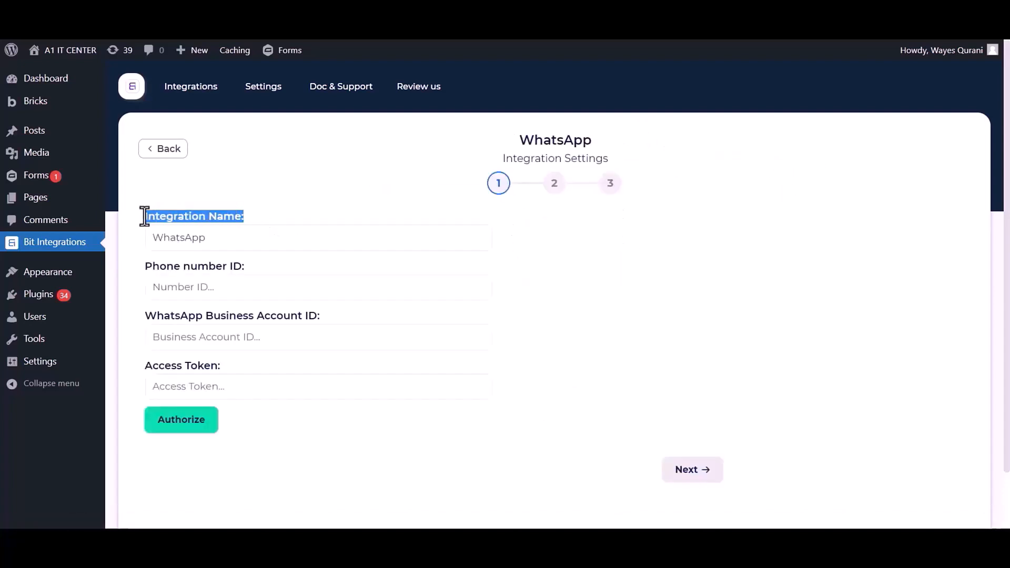
drag(218, 239, 250, 270)
drag(141, 316, 314, 315)
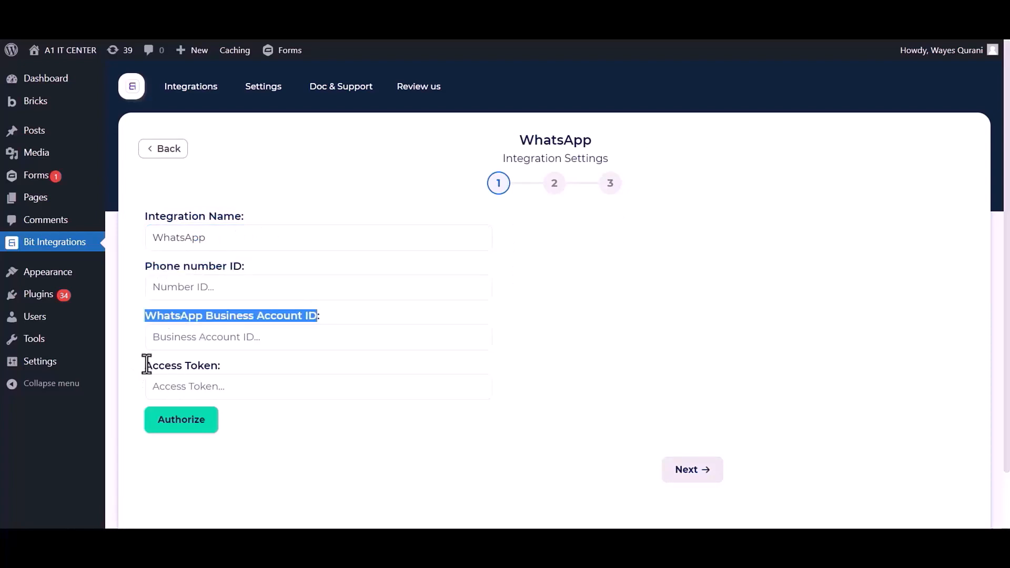
drag(147, 365, 217, 368)
click(318, 428)
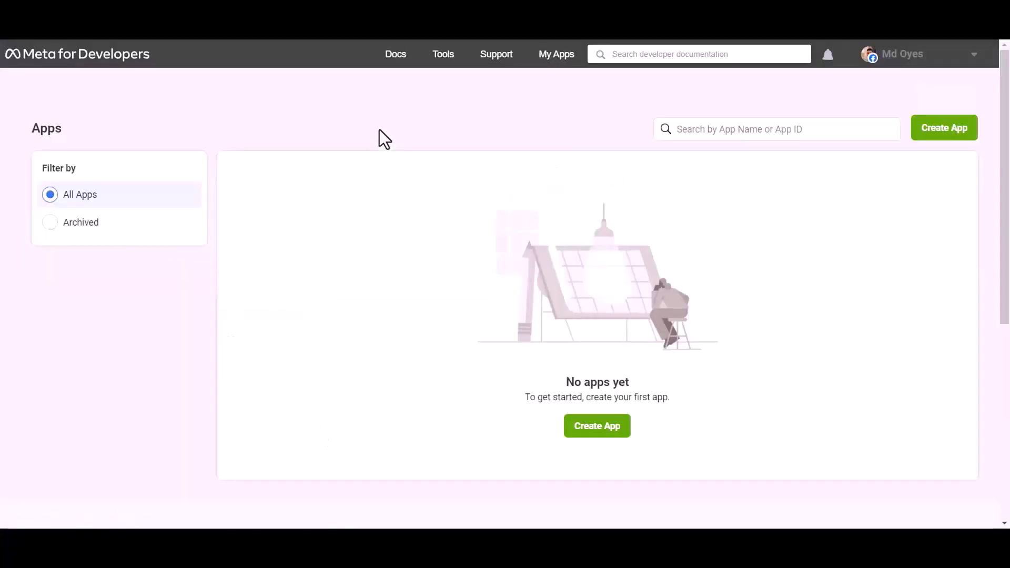
Start a new Meta app with the Other use case and the Business app type
click(948, 134)
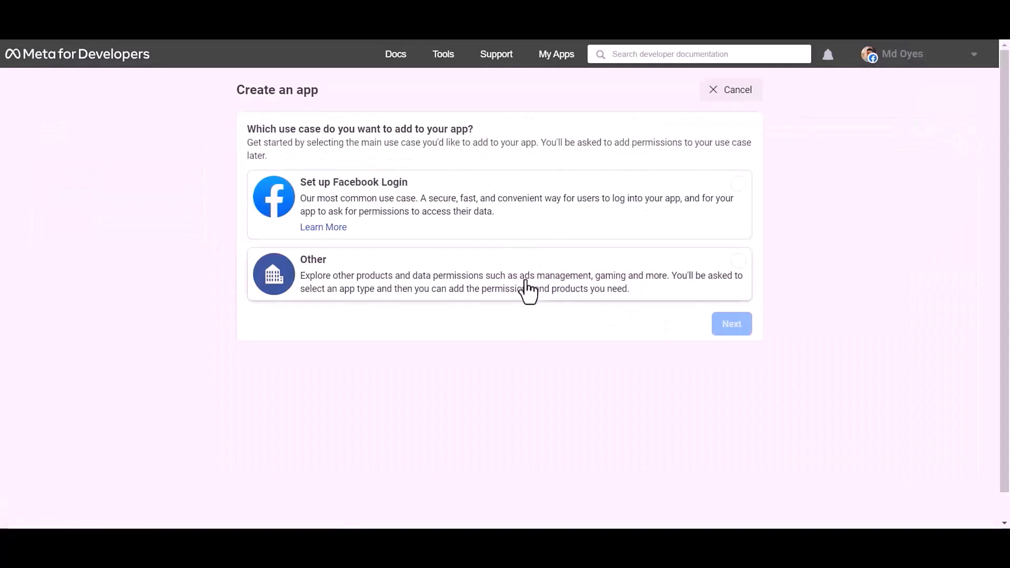
click(528, 291)
click(734, 327)
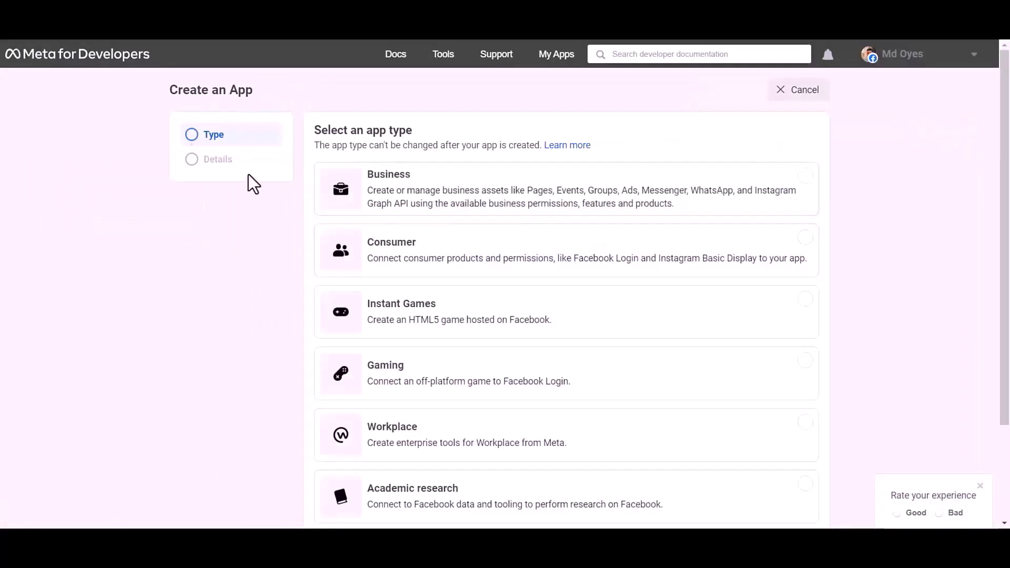
click(722, 203)
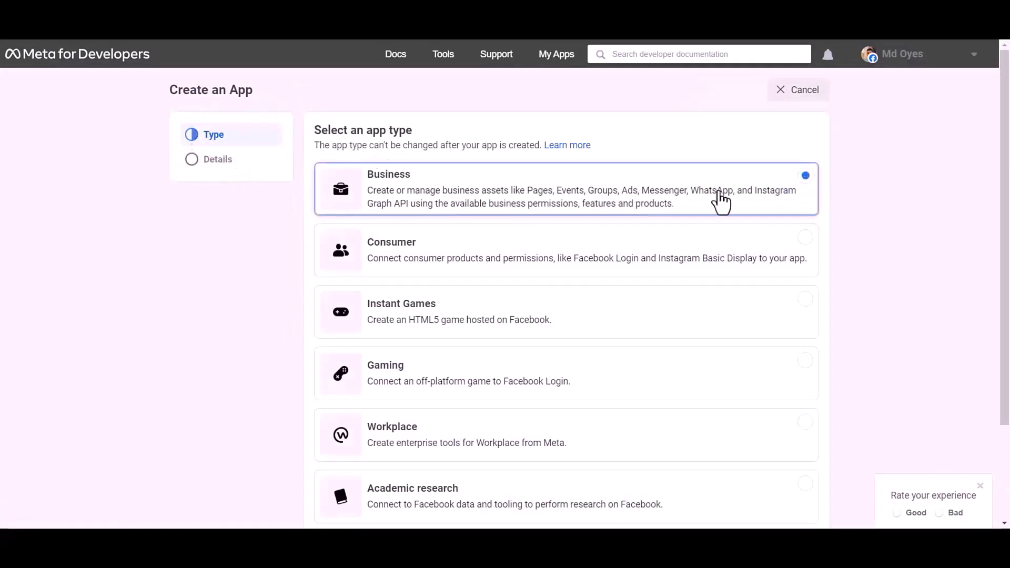
scroll(724, 203, down, 2)
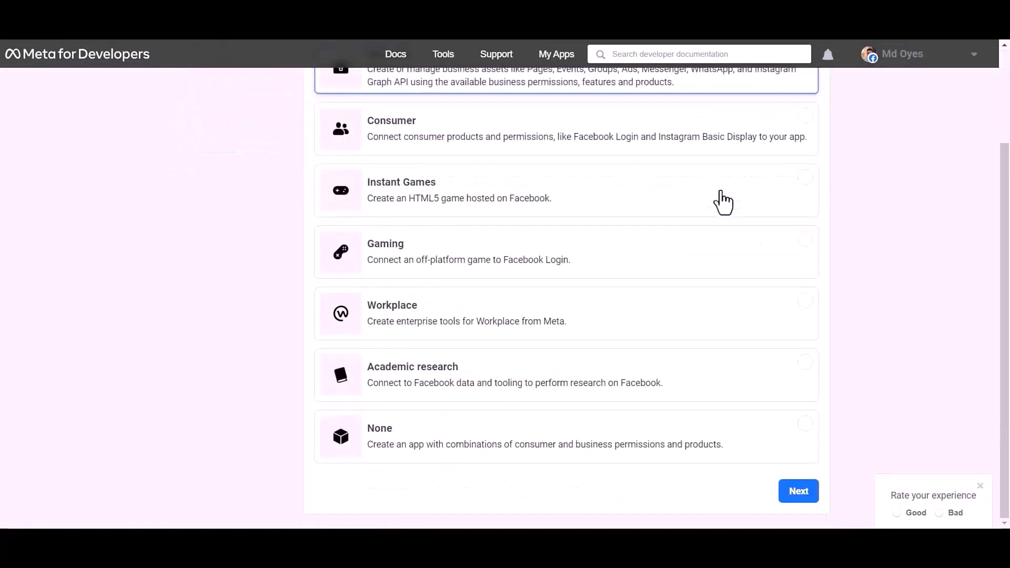
click(796, 495)
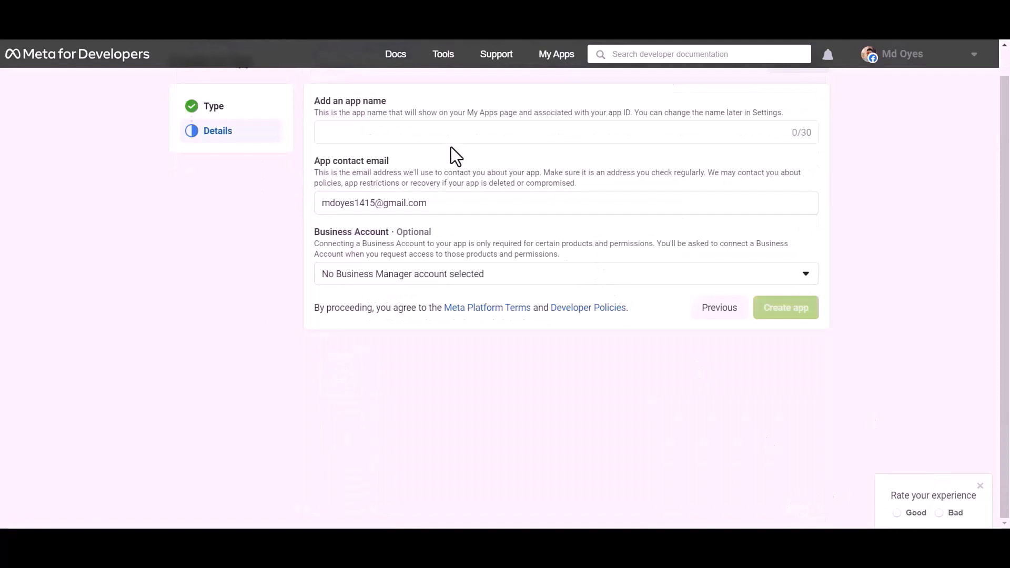
Name the app 'Bit Integrations' and create it, confirming with the saved account password
click(408, 131)
text(Bit Integrations)
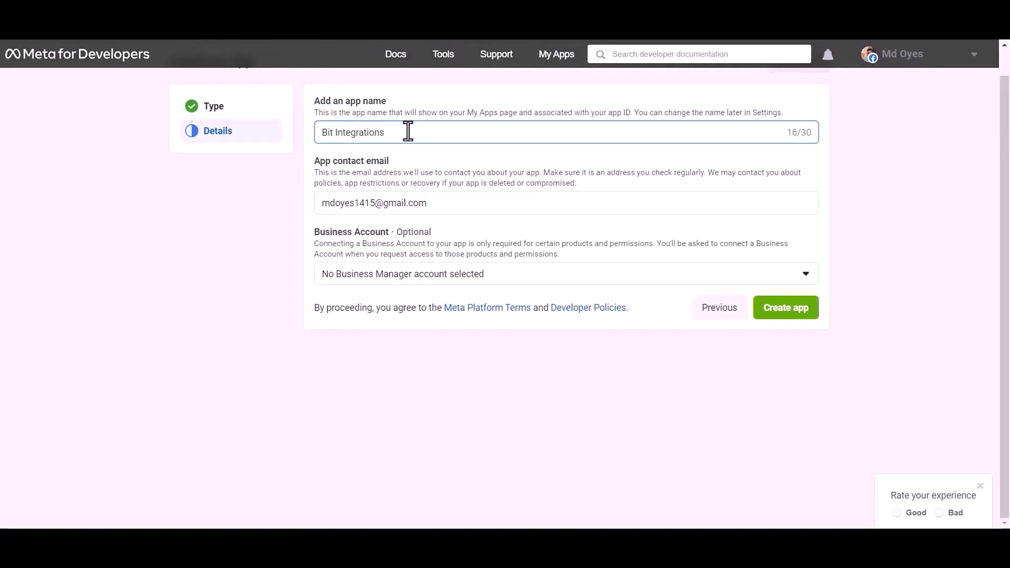
click(784, 309)
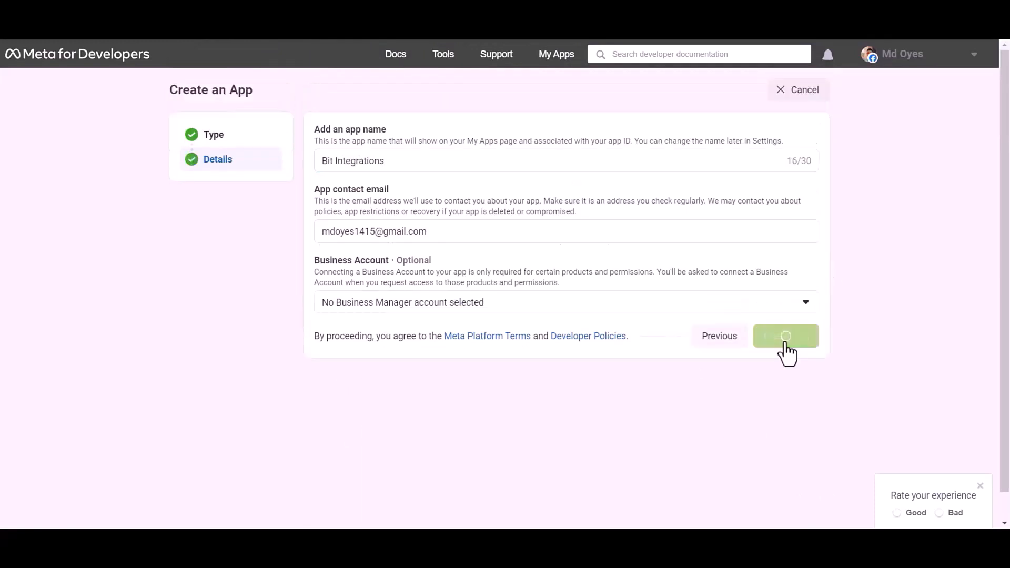
click(469, 253)
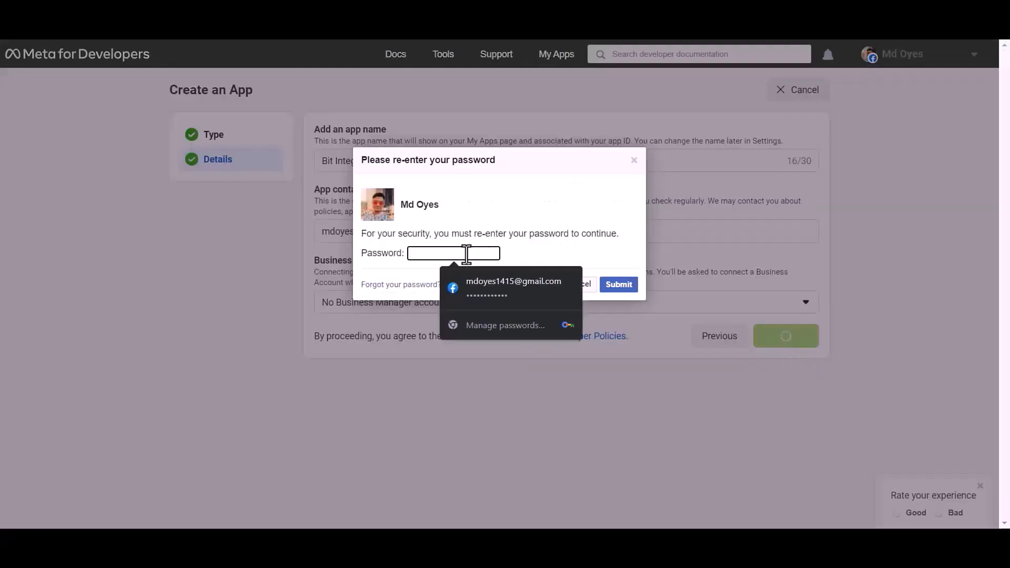
click(478, 288)
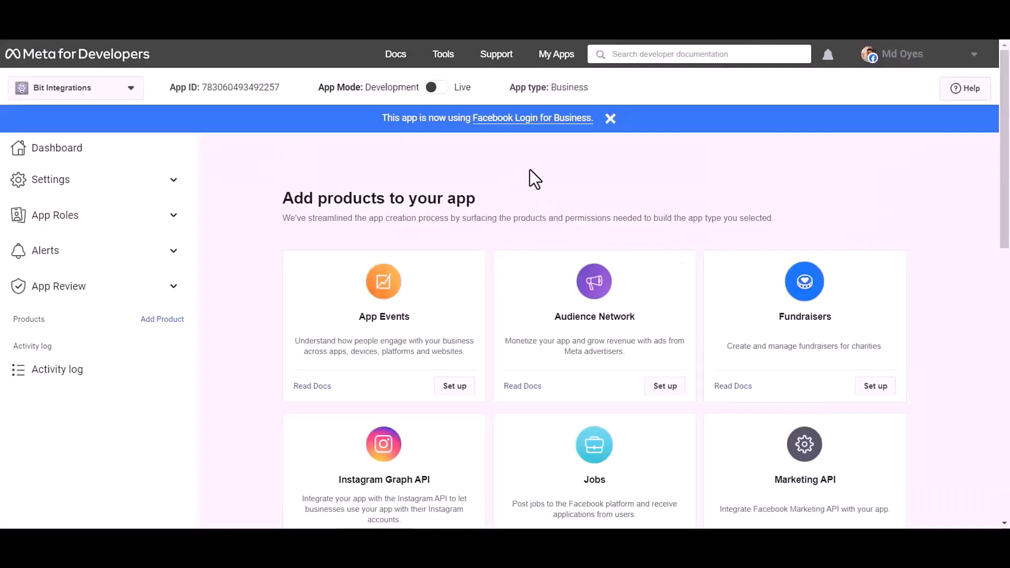
Set up WhatsApp with the Test Business account and go to its Getting started page
scroll(547, 166, down, 3)
scroll(548, 165, down, 4)
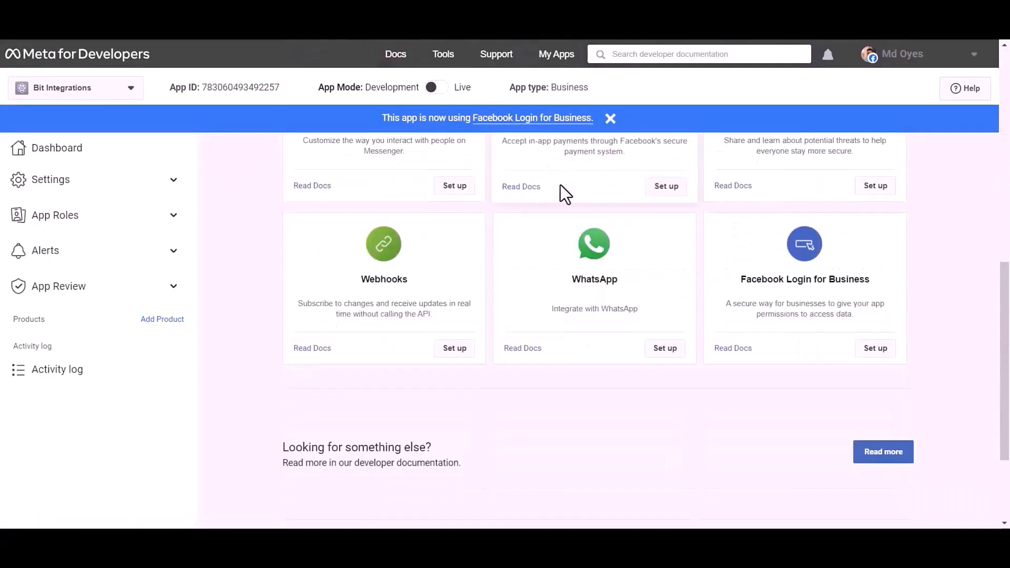
click(665, 353)
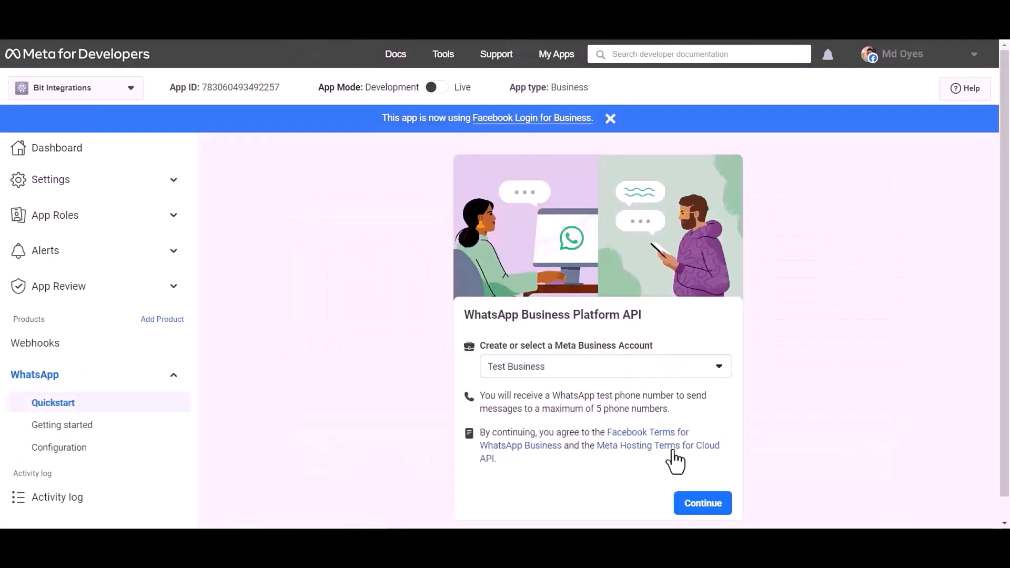
click(704, 505)
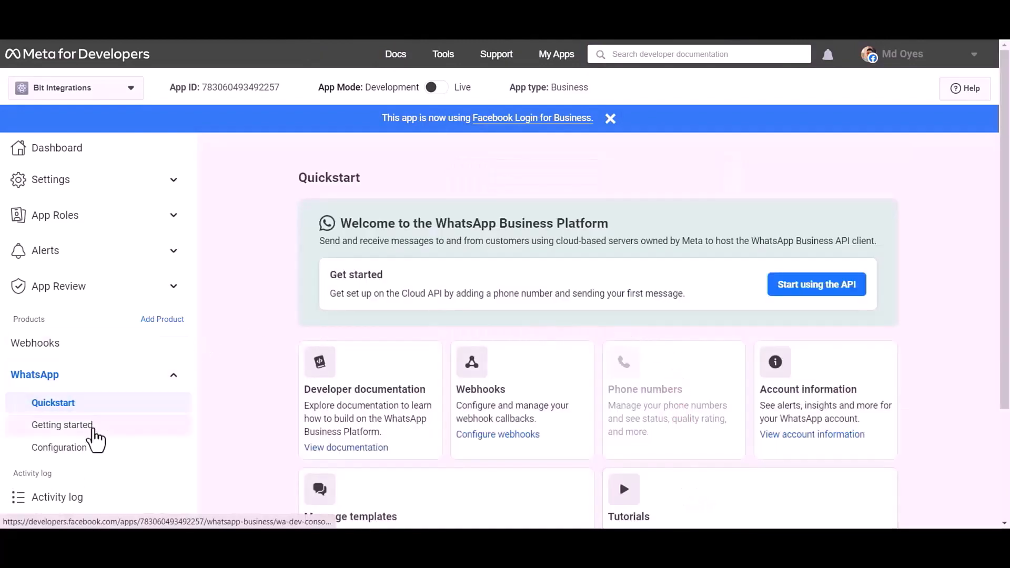
click(94, 429)
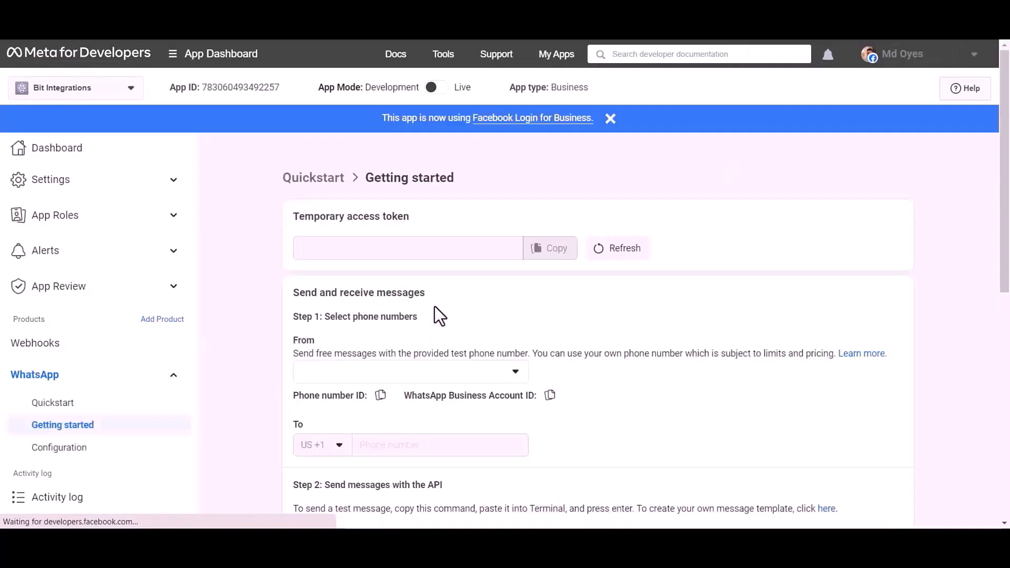
Point out the Phone number ID and WhatsApp Business Account ID on the Getting started page
scroll(436, 314, down, 1)
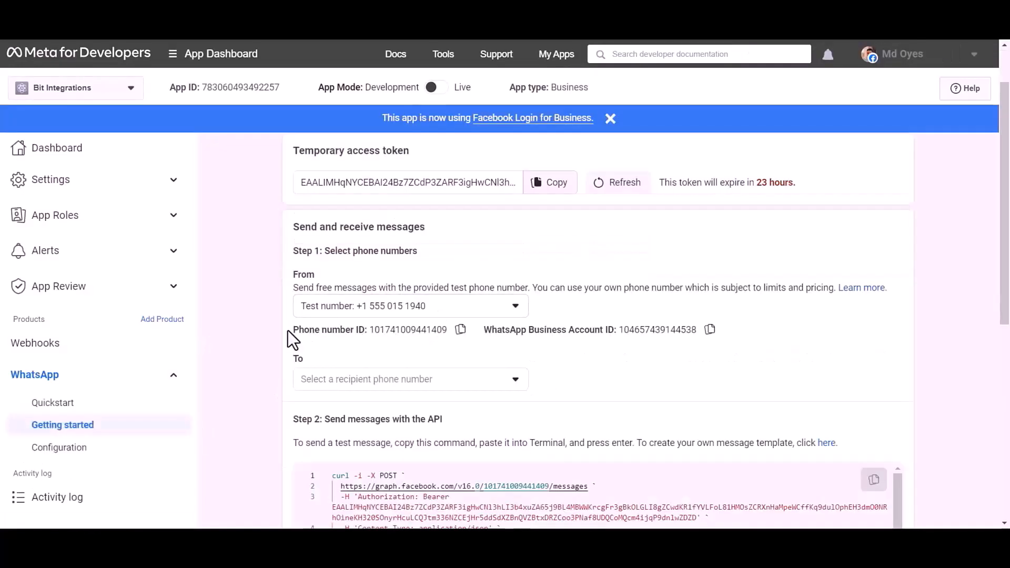
drag(294, 330, 367, 334)
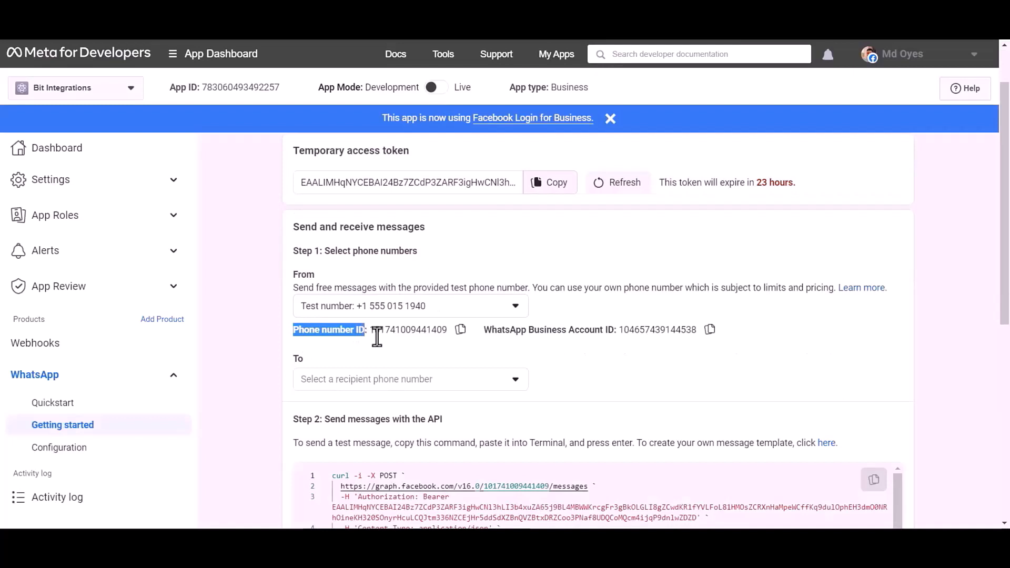
drag(483, 330, 611, 332)
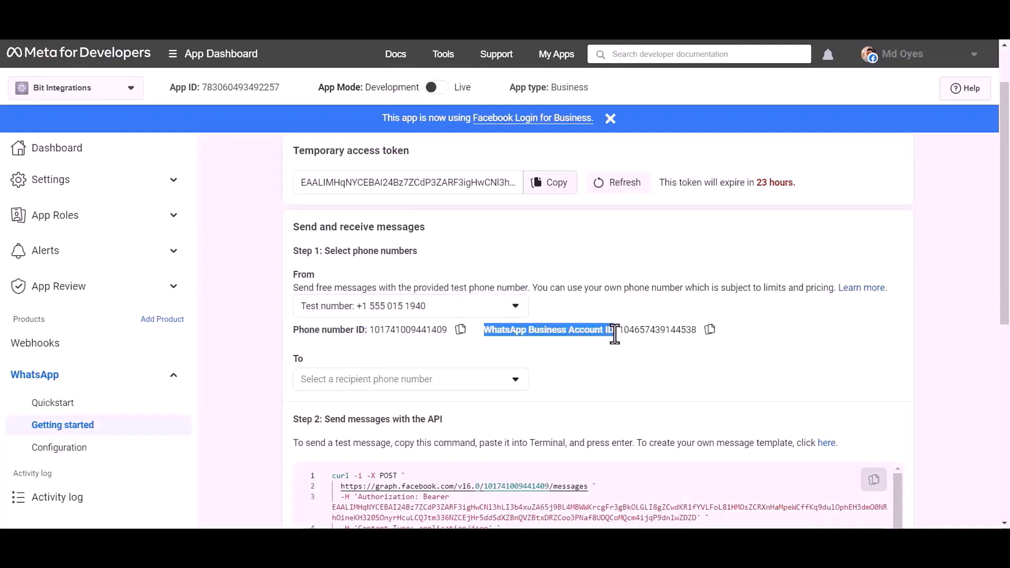
click(669, 363)
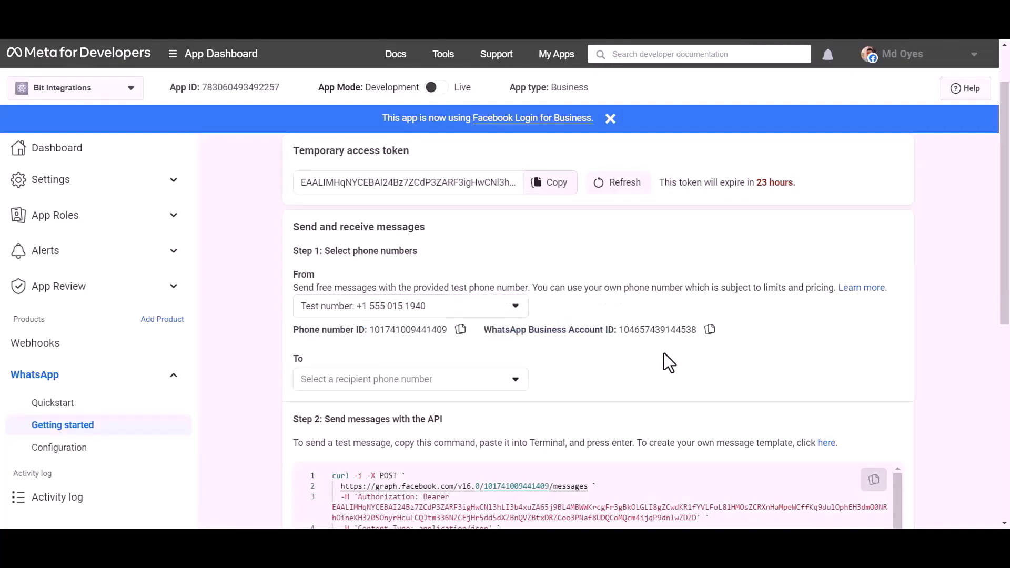
Copy the Phone number ID and Business Account ID into the matching Bit Integrations fields
click(461, 330)
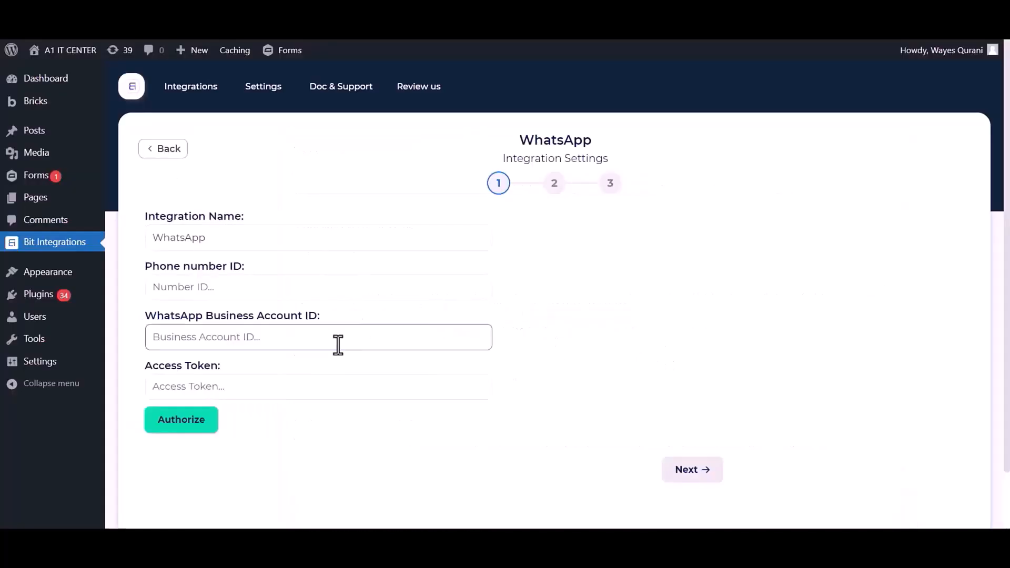
click(329, 293)
key(ctrl+v)
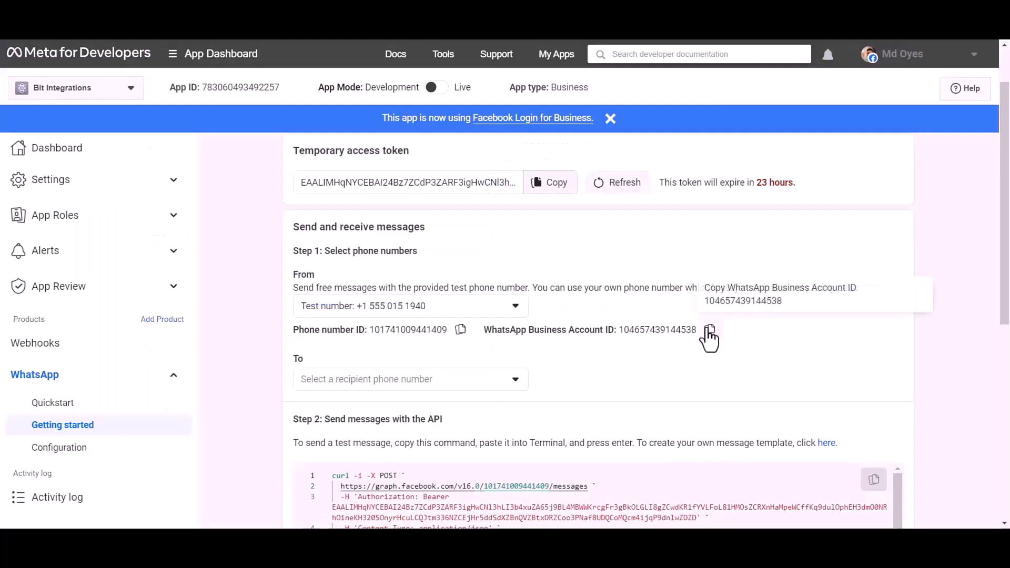
click(707, 331)
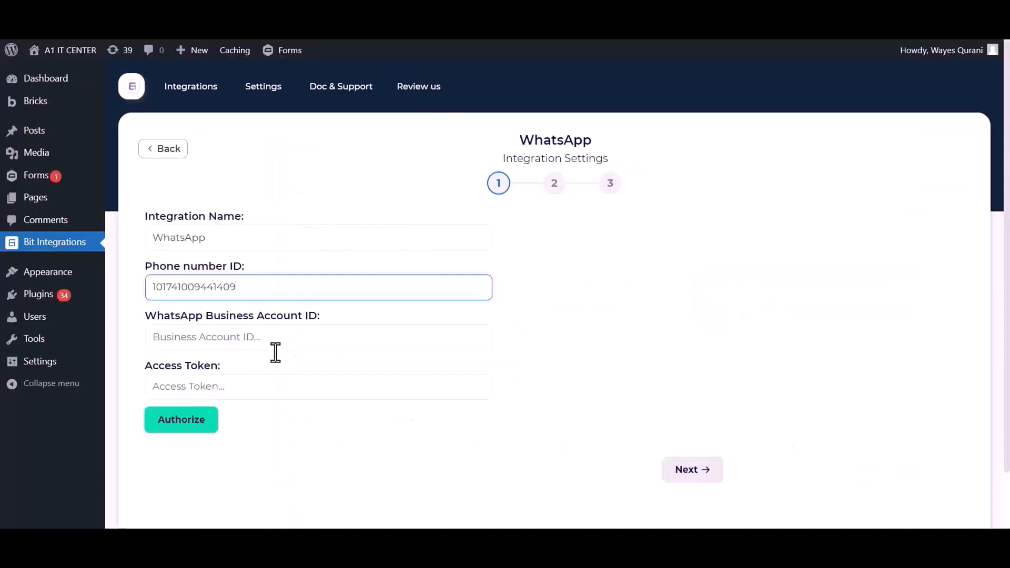
click(274, 337)
key(ctrl+v)
click(266, 358)
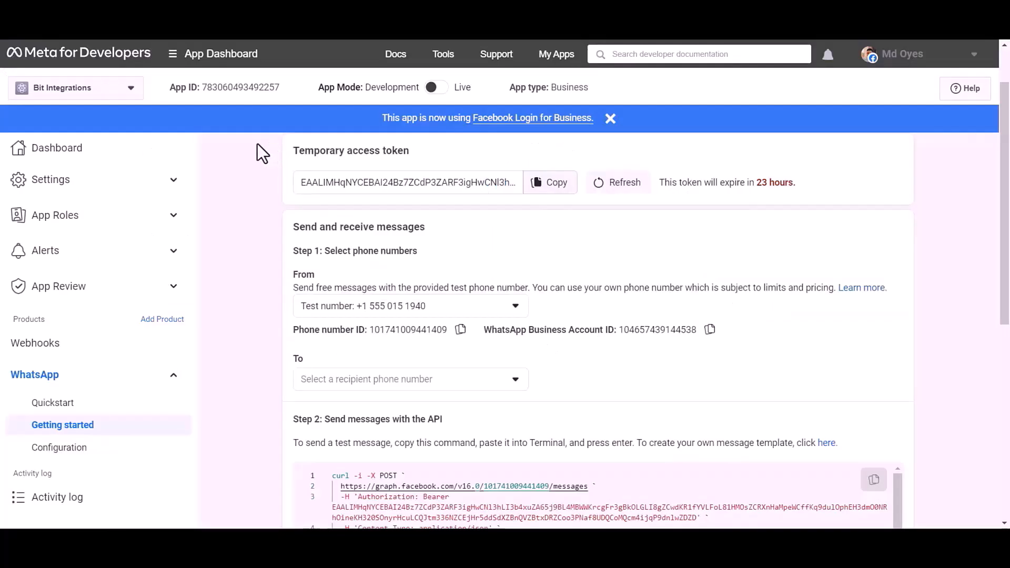
Point out that the temporary access token expires in 23 hours
drag(293, 154, 408, 155)
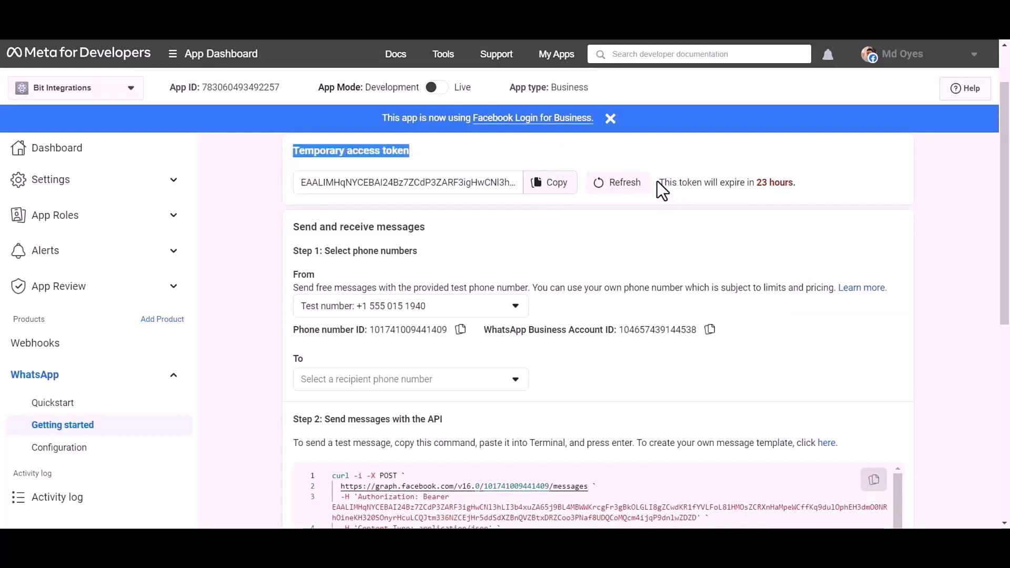
drag(659, 182, 800, 182)
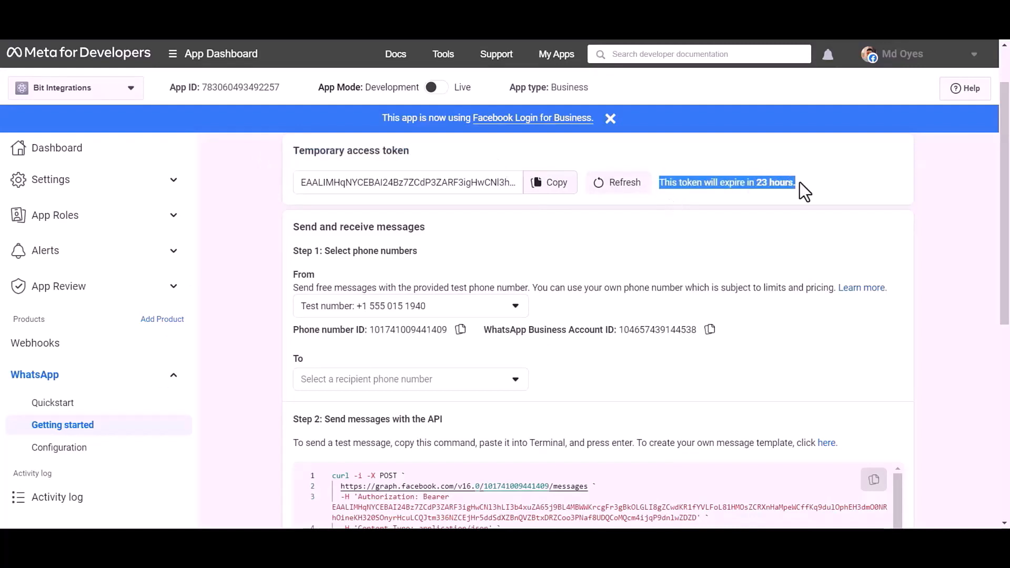
click(841, 185)
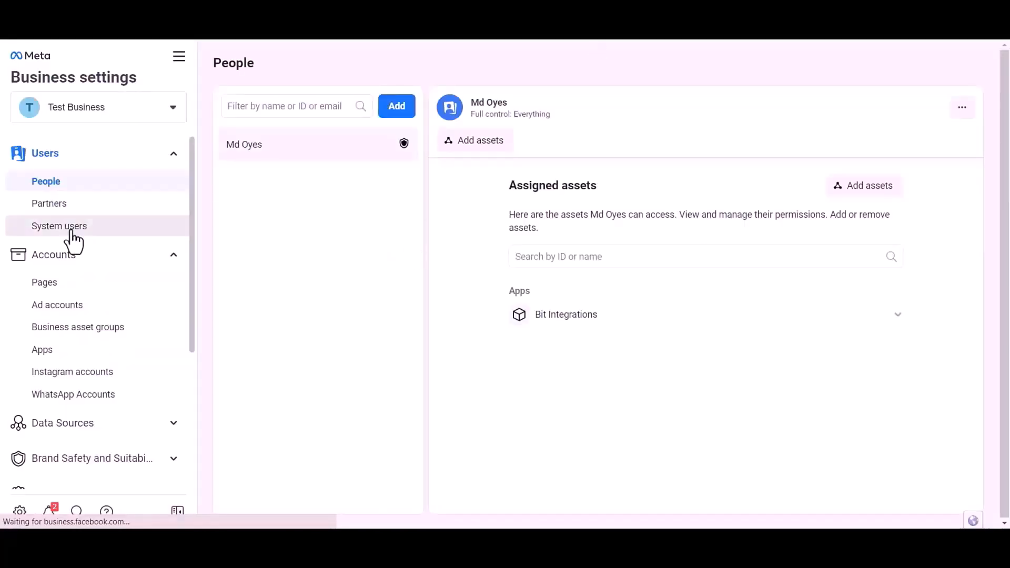
Try adding a new Admin system user under System users, then dismiss the admin-limit error
click(67, 233)
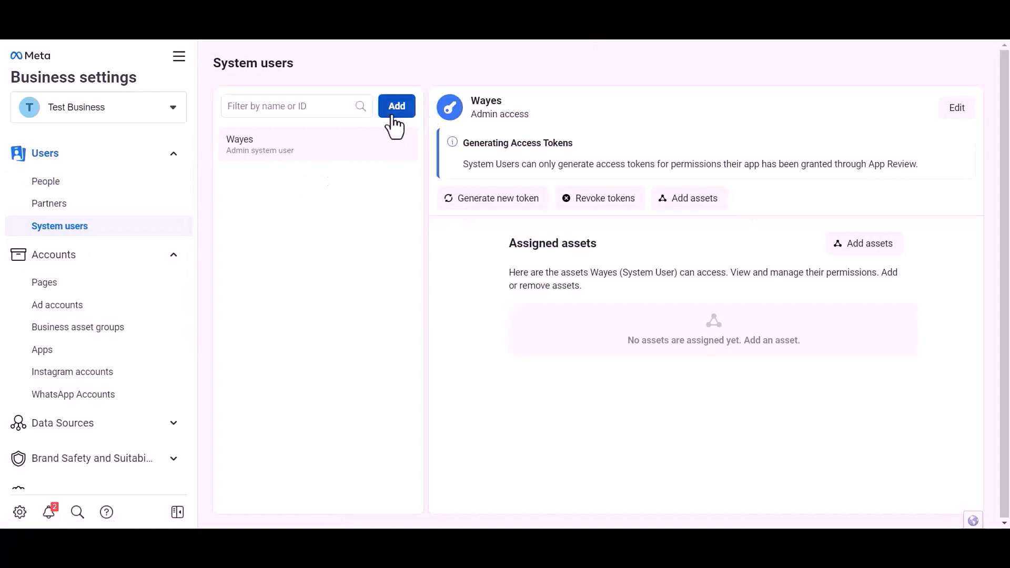
click(395, 124)
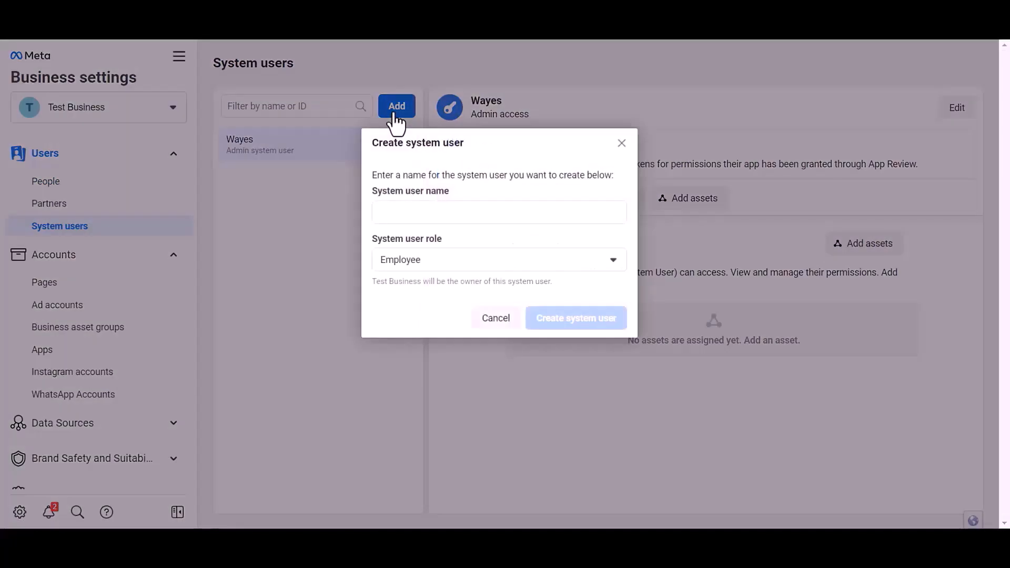
click(417, 210)
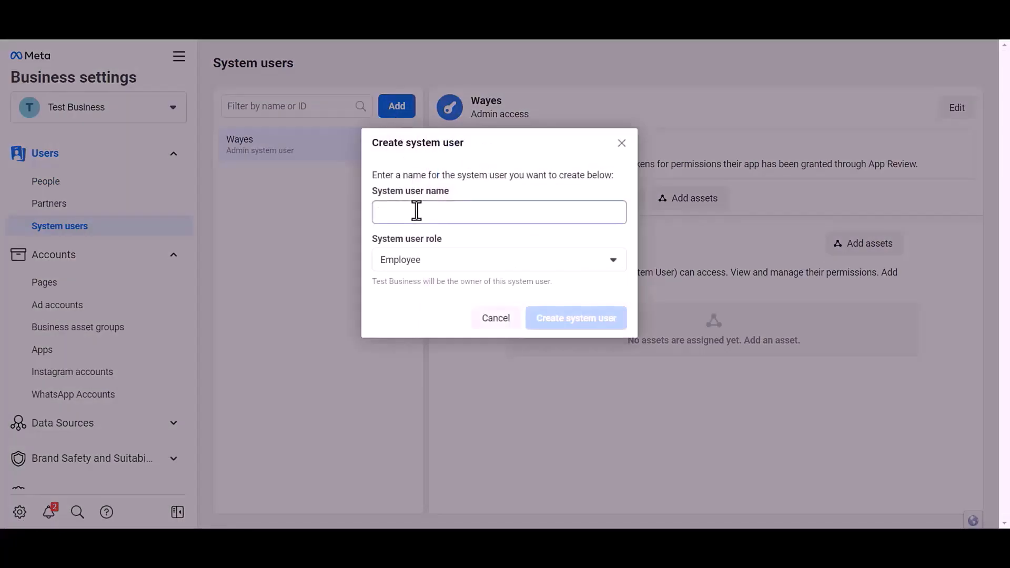
text(Oyes)
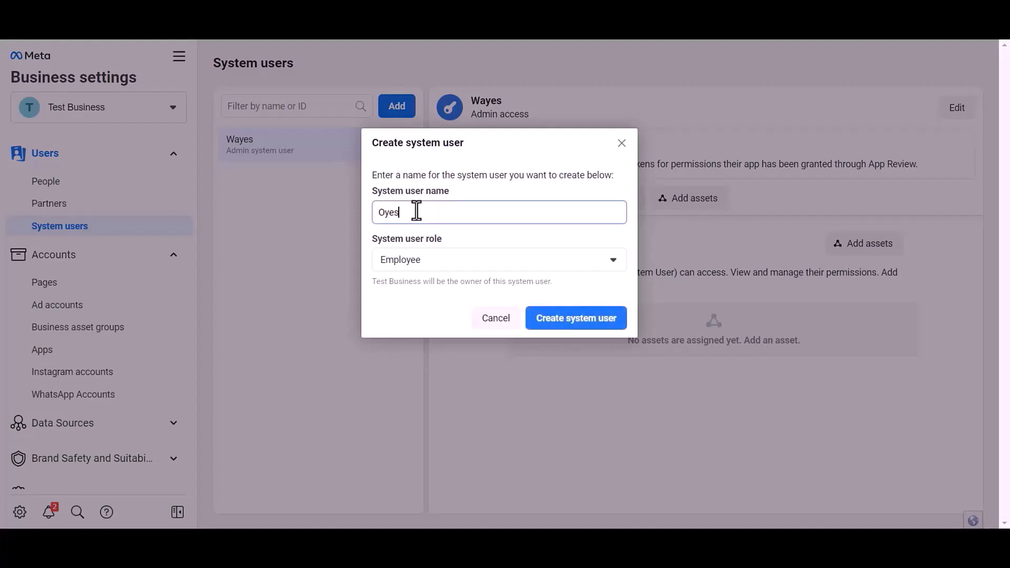
click(416, 259)
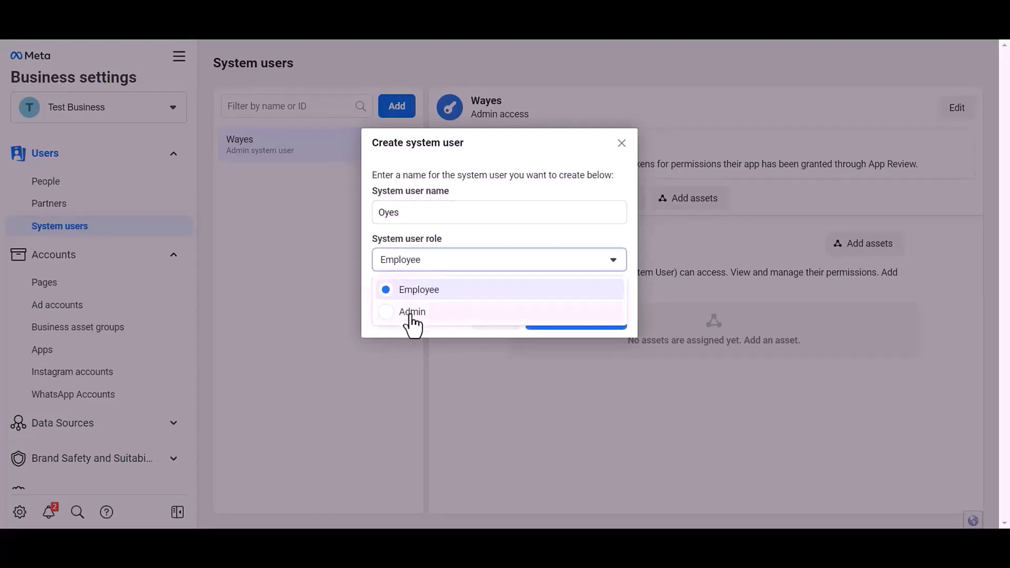
click(412, 313)
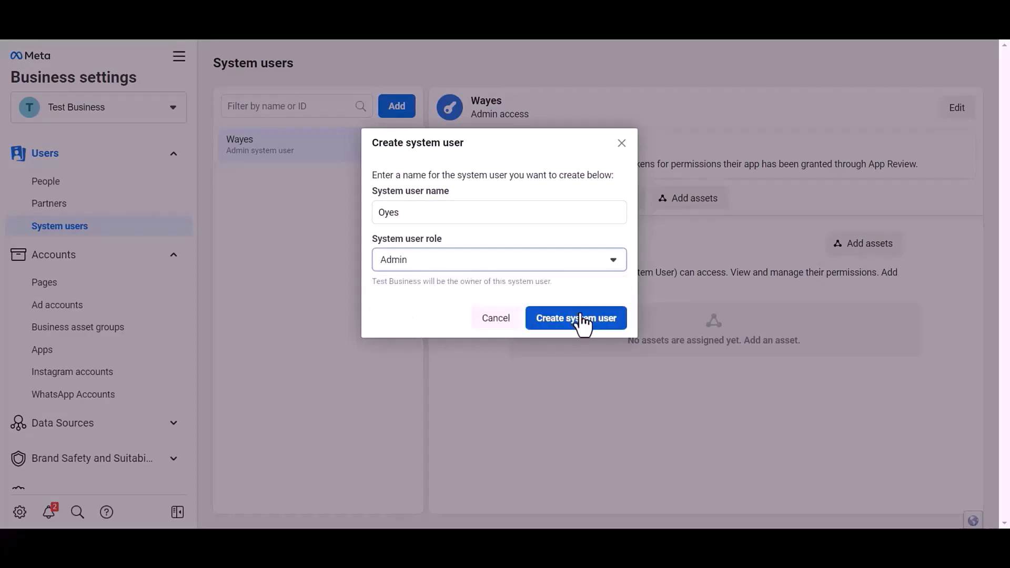
click(593, 331)
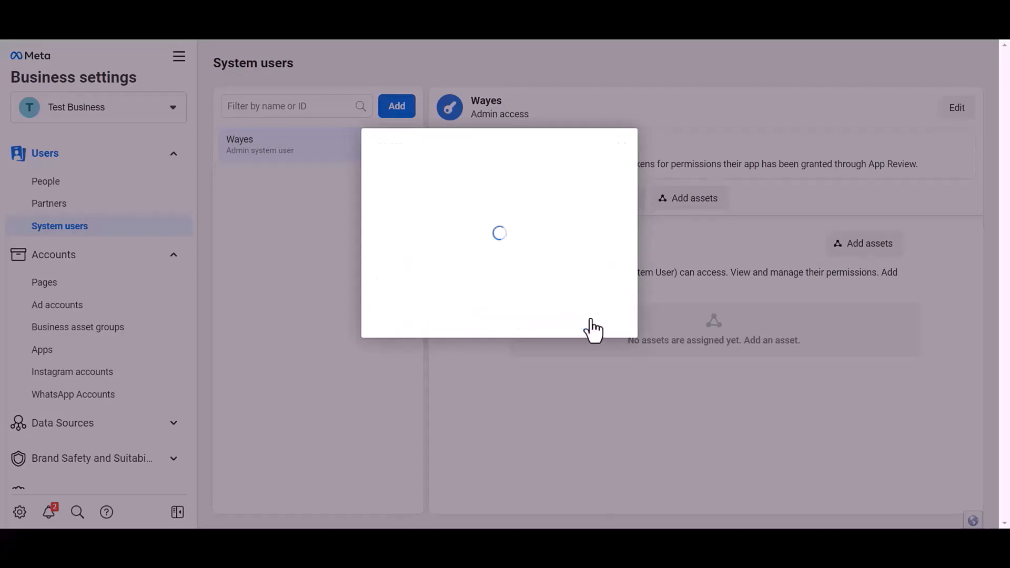
click(612, 264)
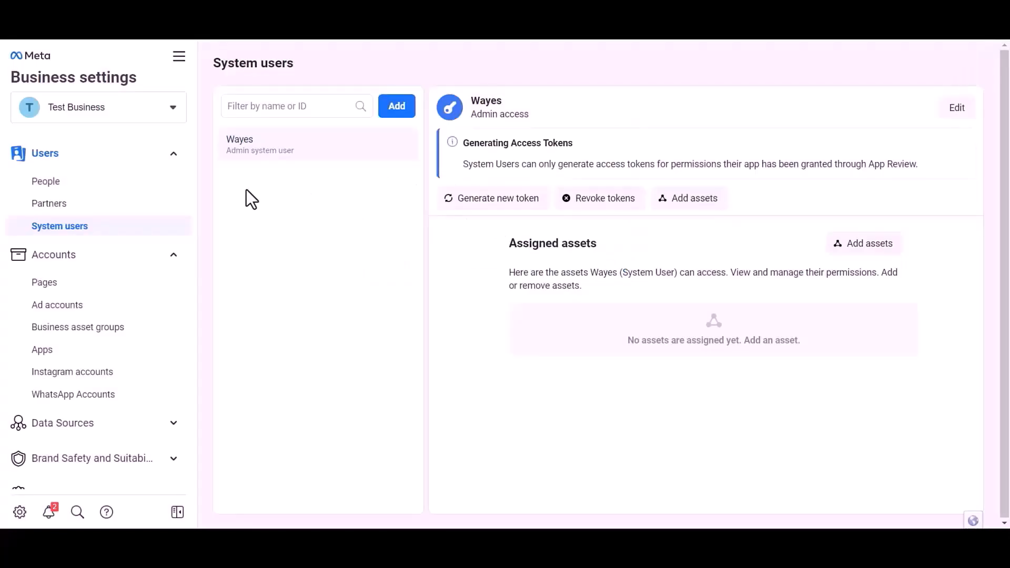
Assign the Bit Integrations app to the admin system user with Manage app control and save
click(869, 246)
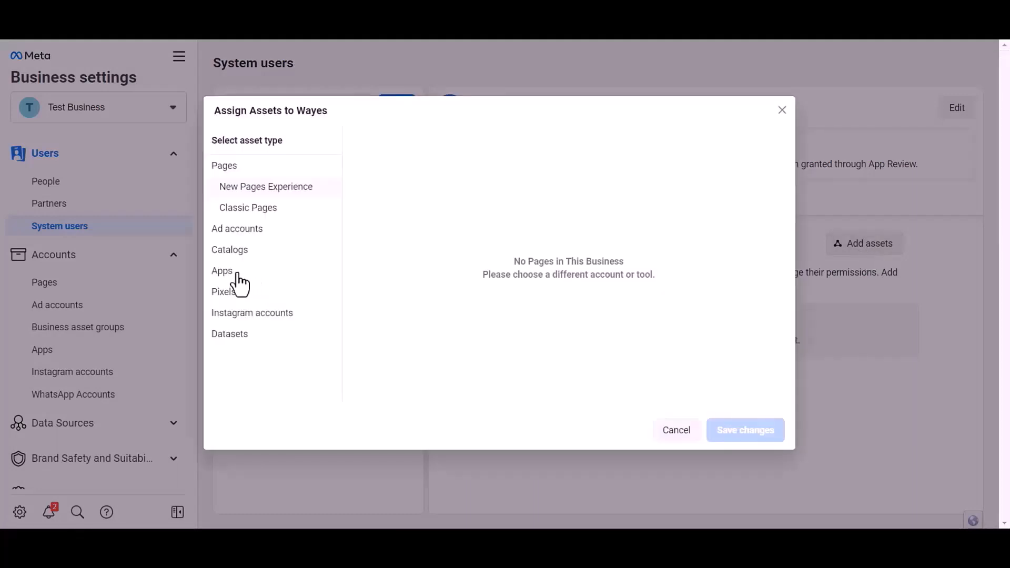
click(216, 271)
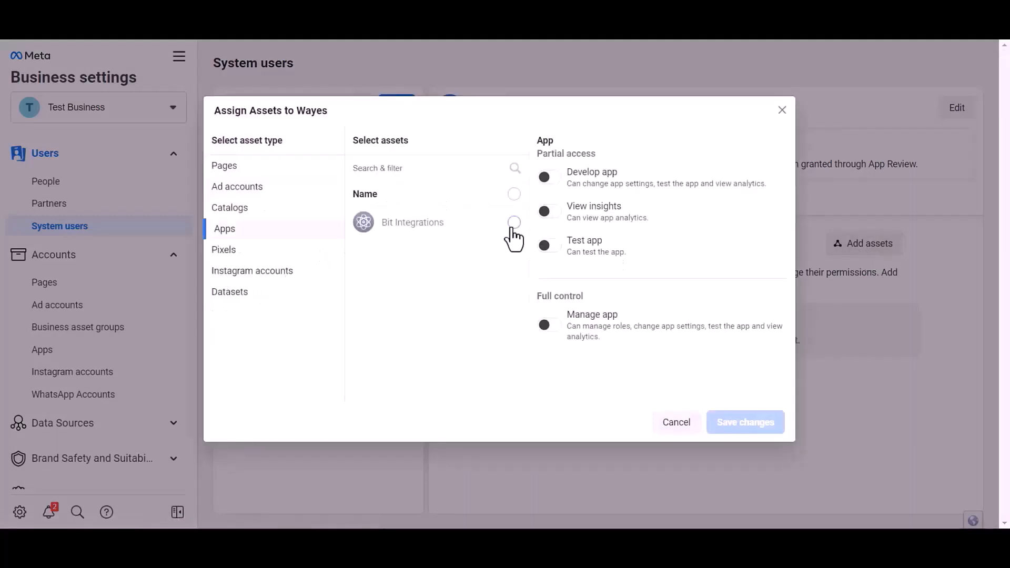
click(514, 223)
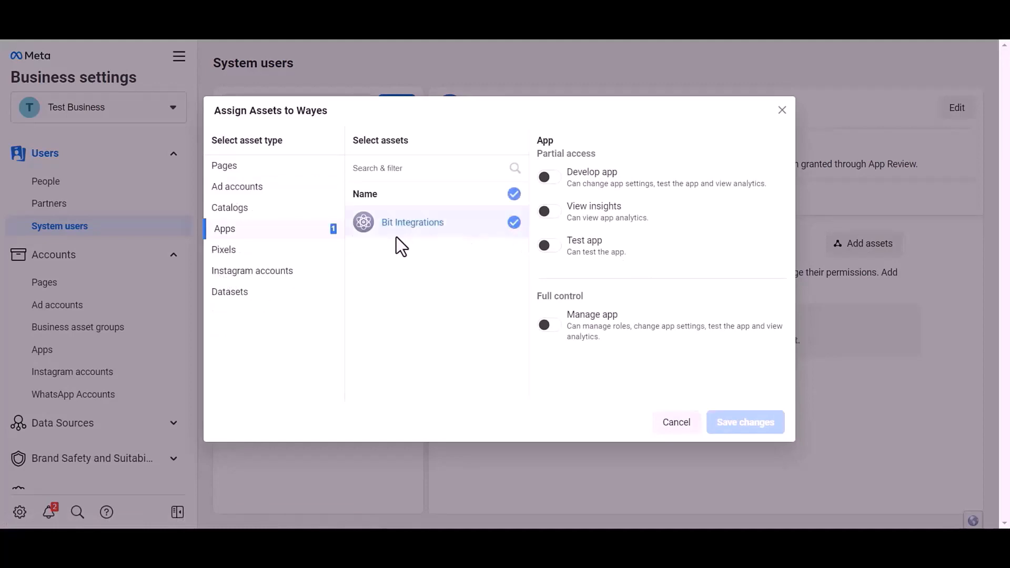
click(549, 325)
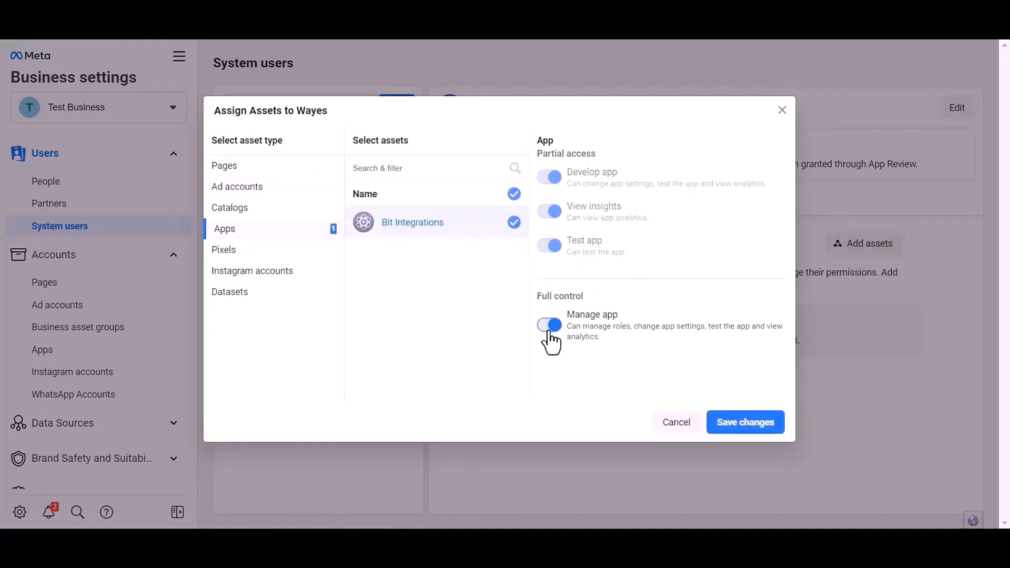
click(747, 428)
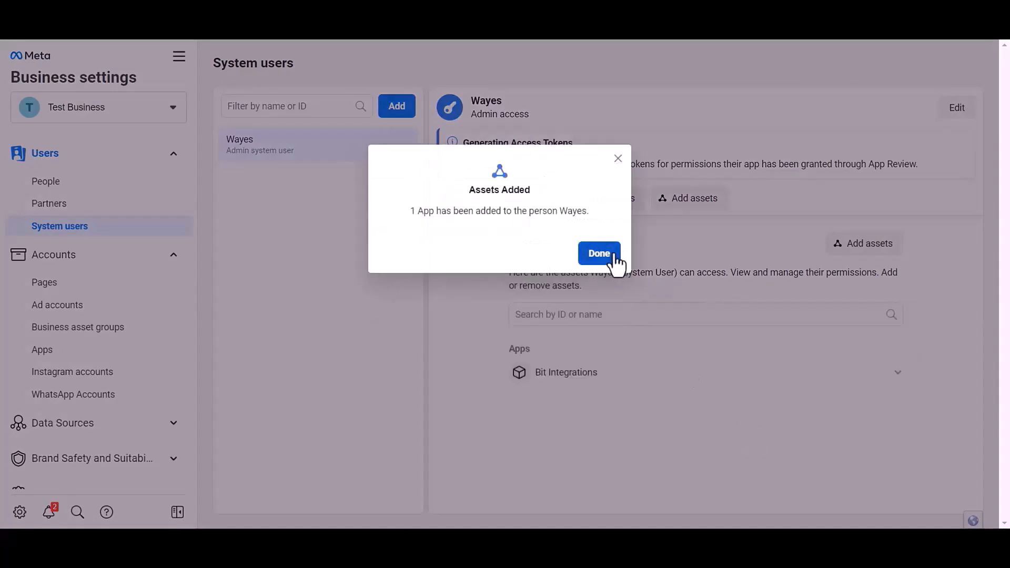
click(600, 253)
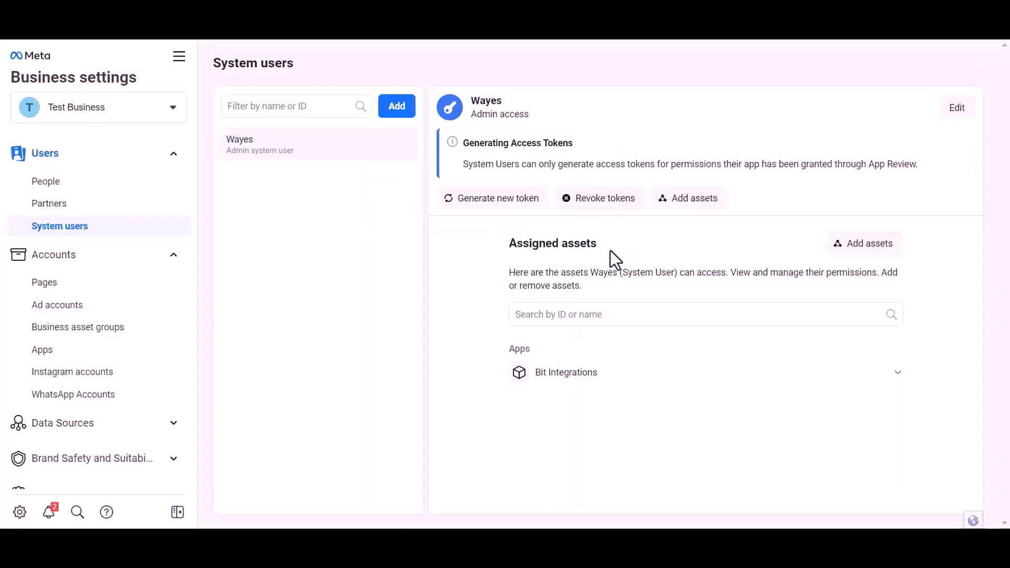
Start a new token for the Bit Integrations app, noting the 60-day recommended expiration
click(492, 215)
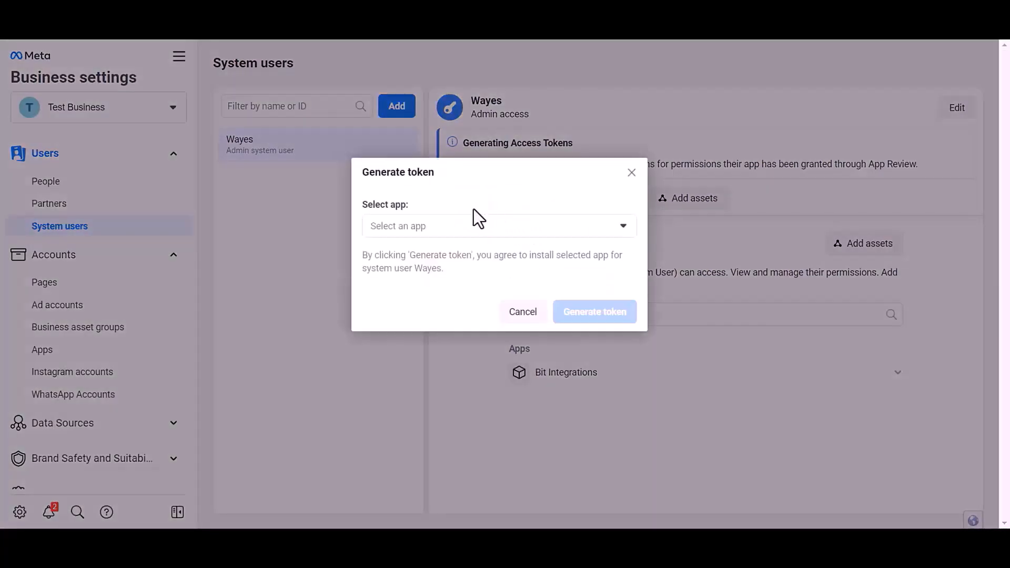
click(438, 230)
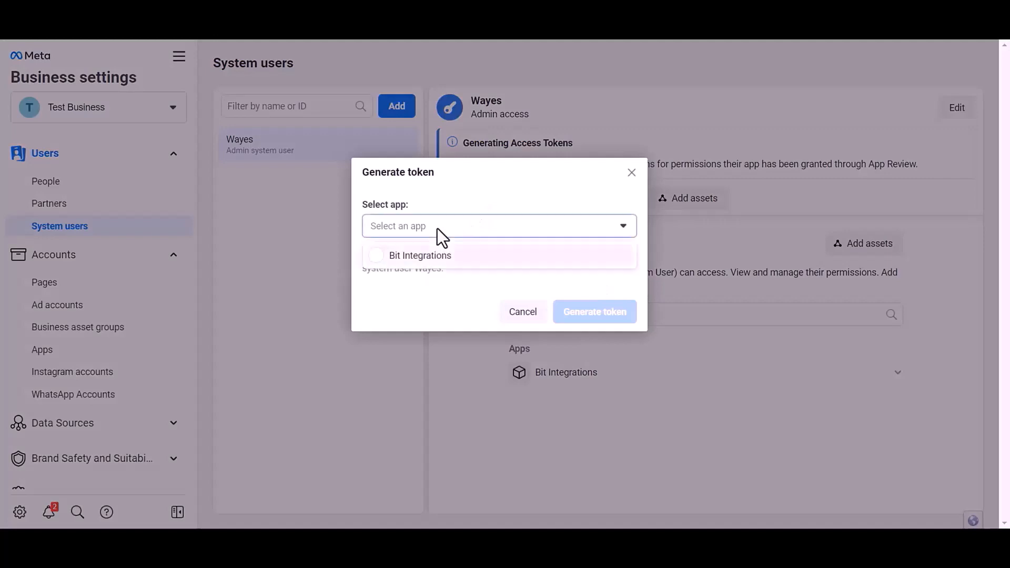
click(430, 256)
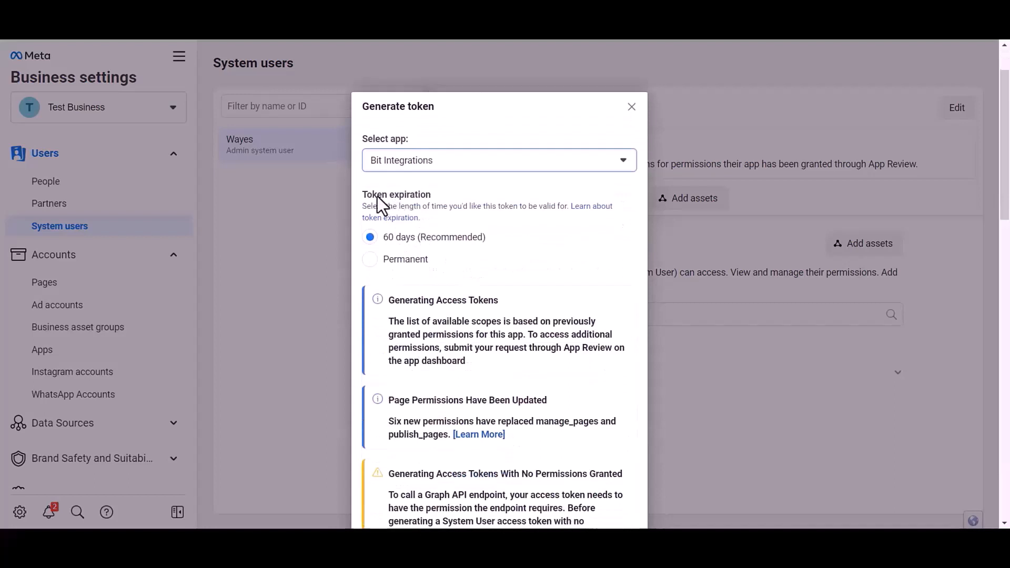
drag(360, 191, 430, 194)
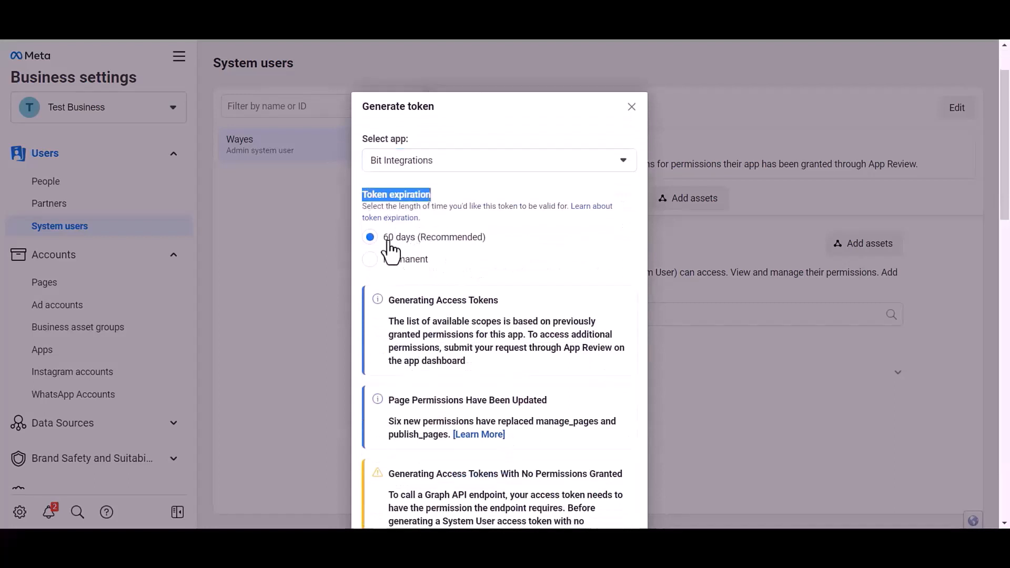
drag(501, 241, 388, 245)
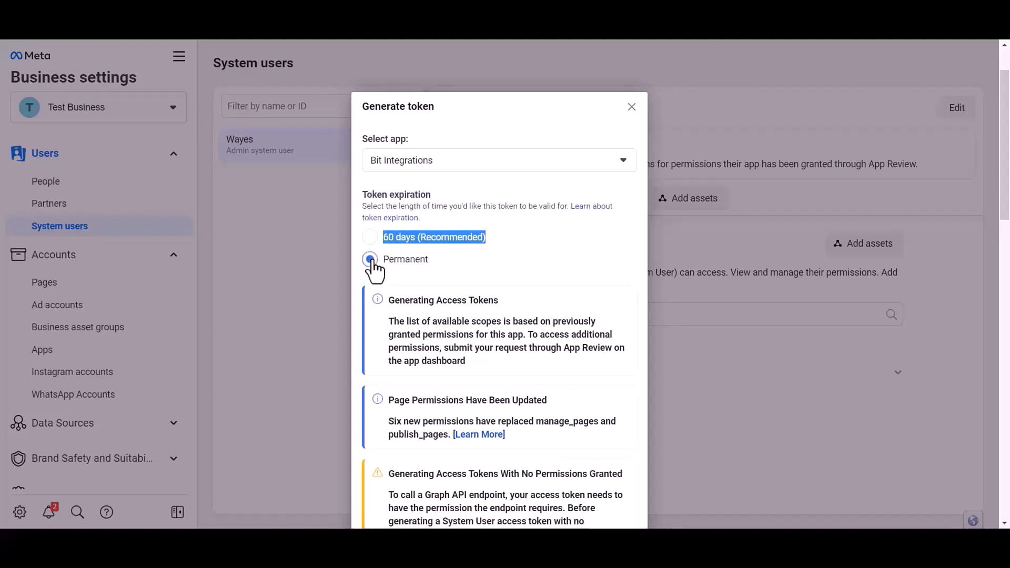
Generate the token with whatsapp_business_messaging and whatsapp_business_management, and paste it into Access Token
scroll(421, 237, down, 6)
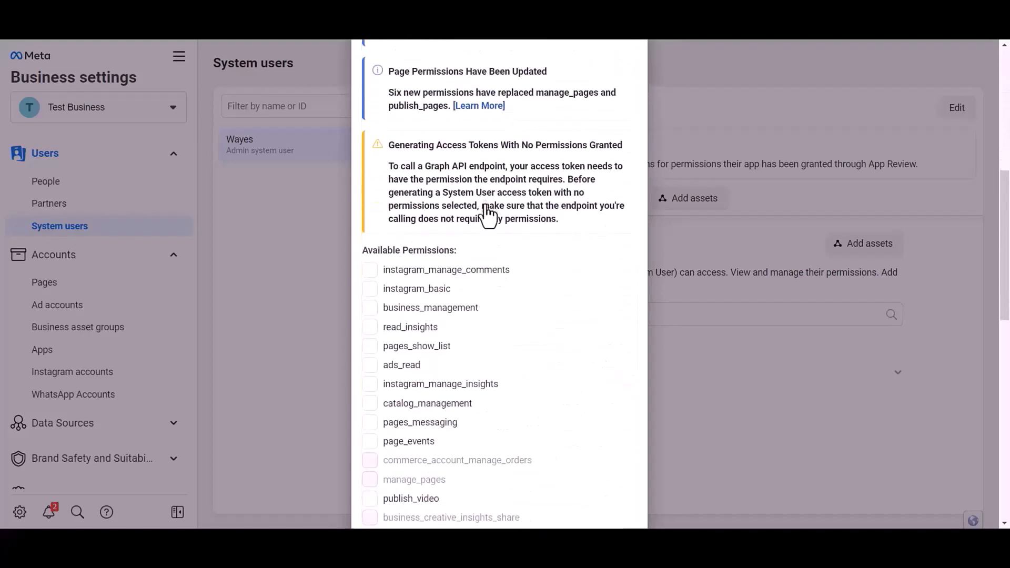
scroll(488, 213, down, 2)
drag(362, 119, 469, 120)
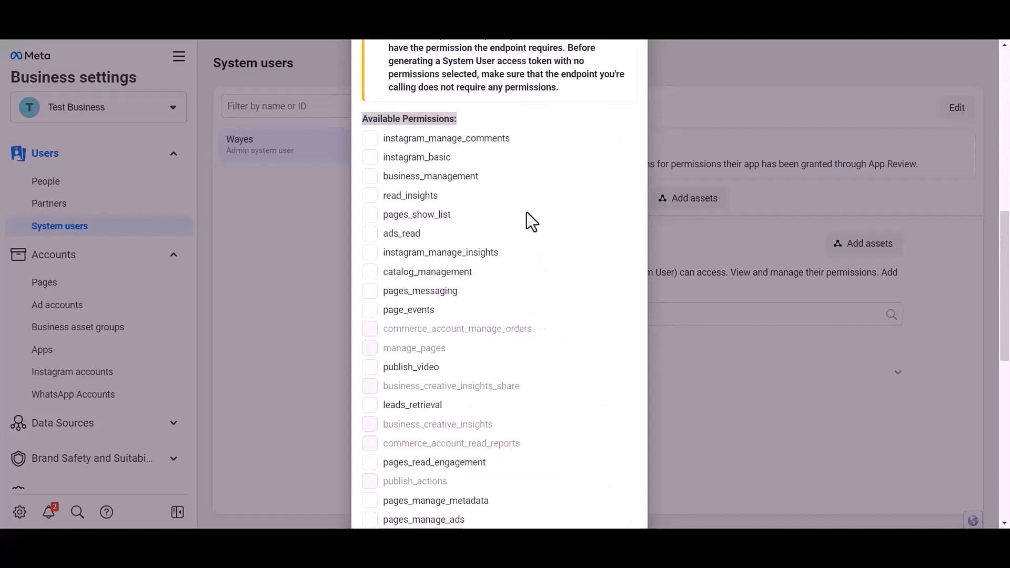
click(470, 119)
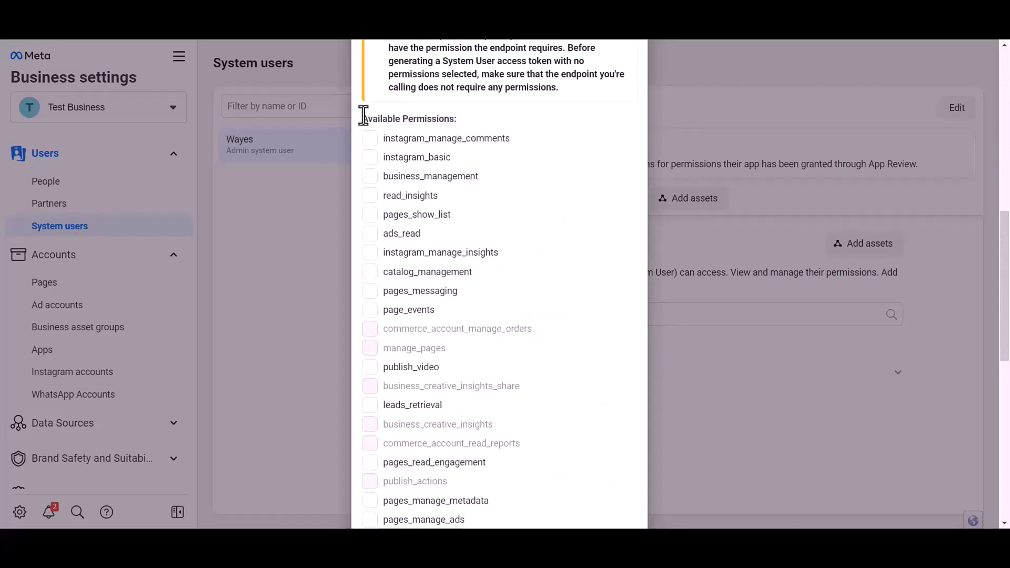
drag(363, 115, 484, 111)
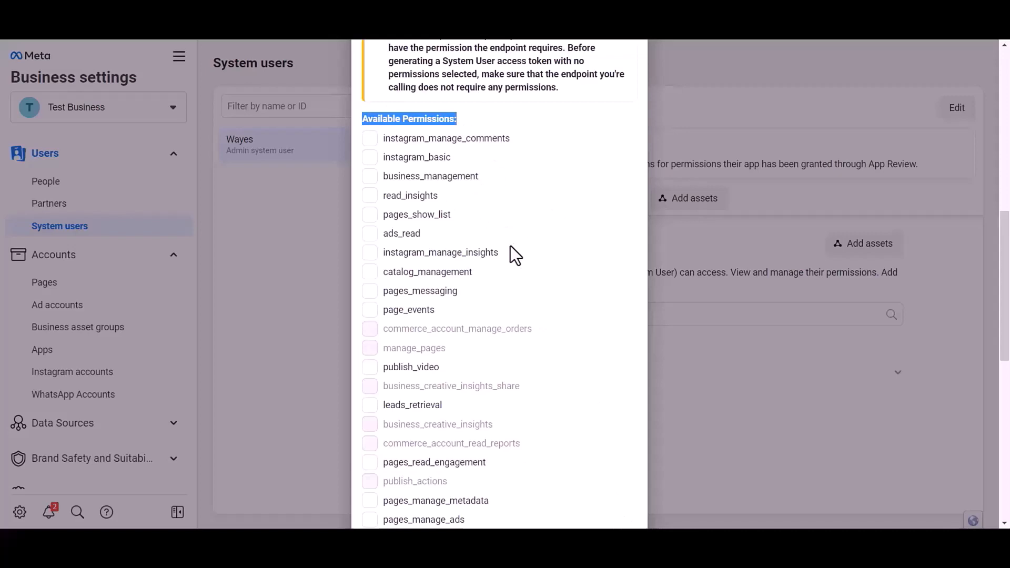
scroll(513, 248, down, 4)
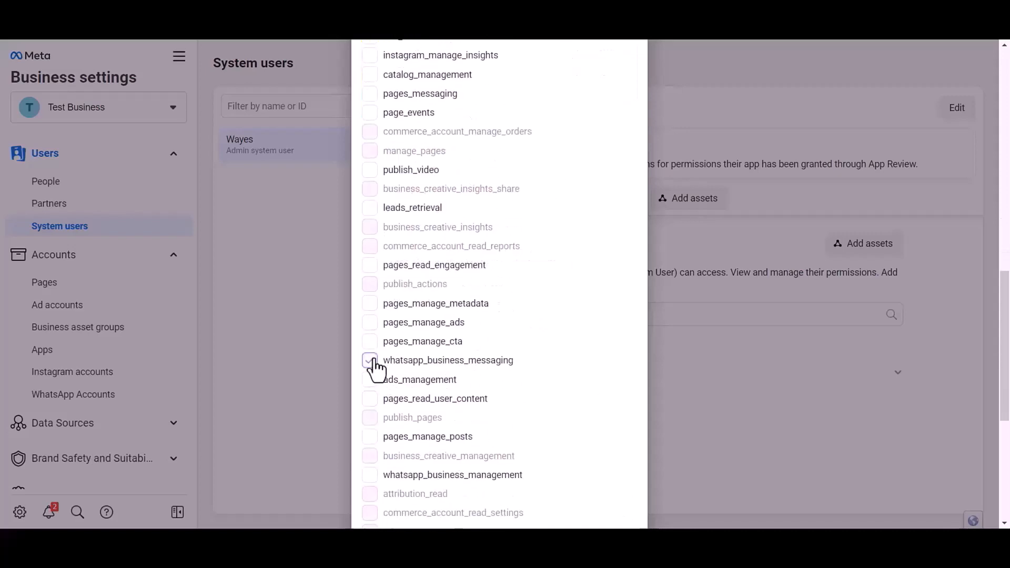
scroll(421, 395, down, 1)
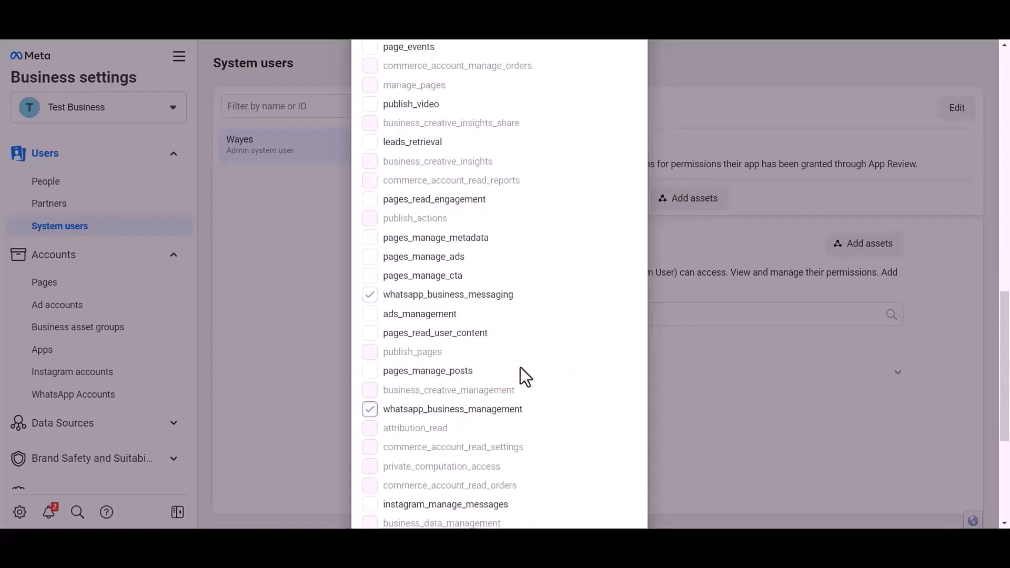
scroll(520, 367, down, 4)
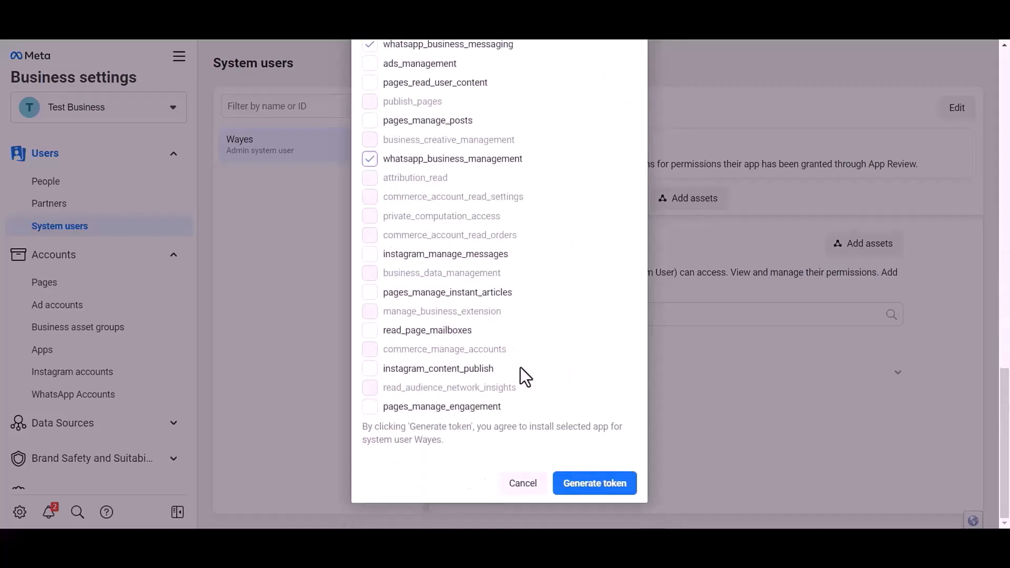
click(594, 483)
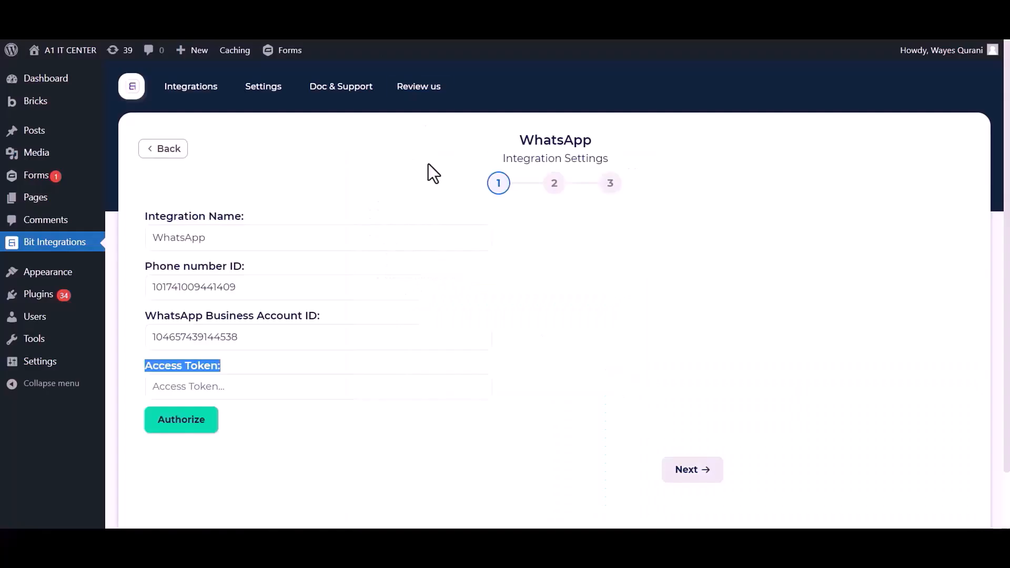
click(289, 392)
key(ctrl+v)
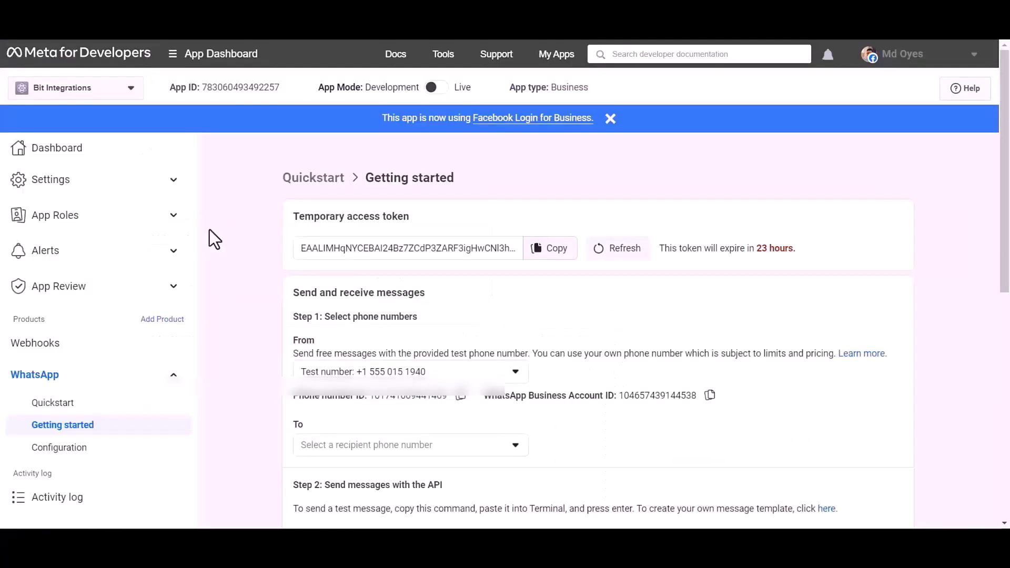
Under Add phone number, enter display name 'Bit Apps' with category Automotive and continue
scroll(210, 230, down, 10)
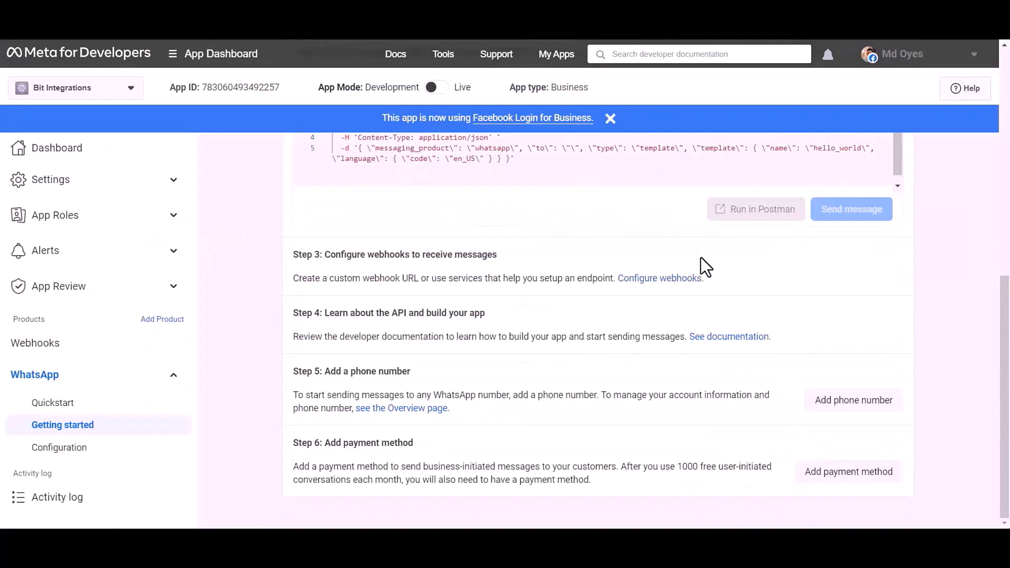
click(850, 409)
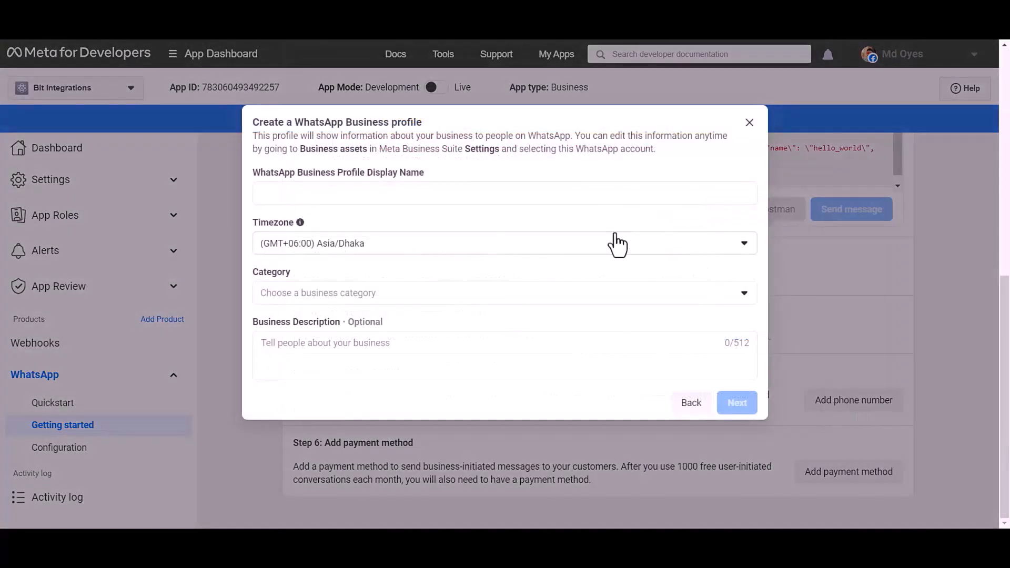
click(458, 195)
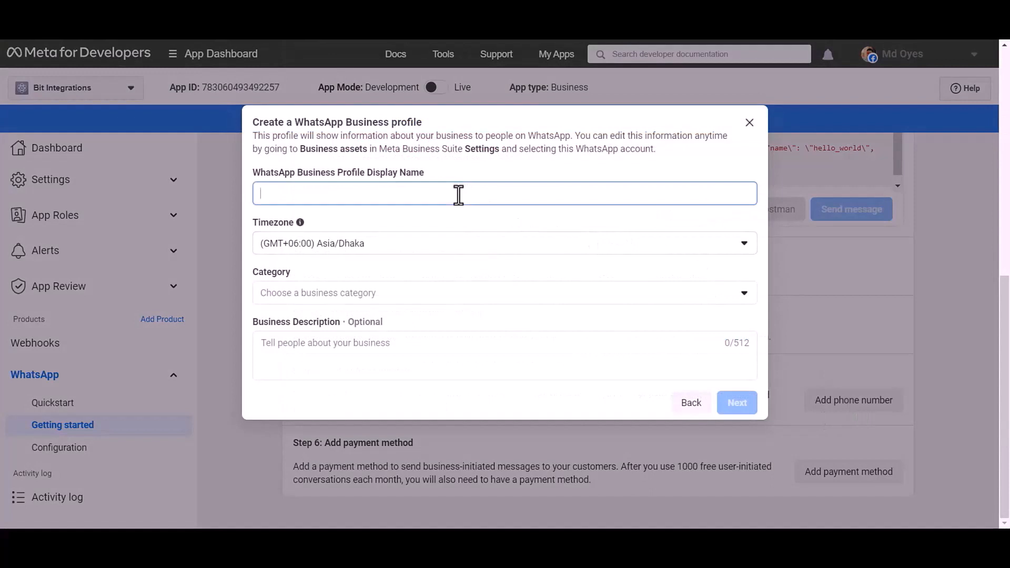
text(Apps)
click(344, 301)
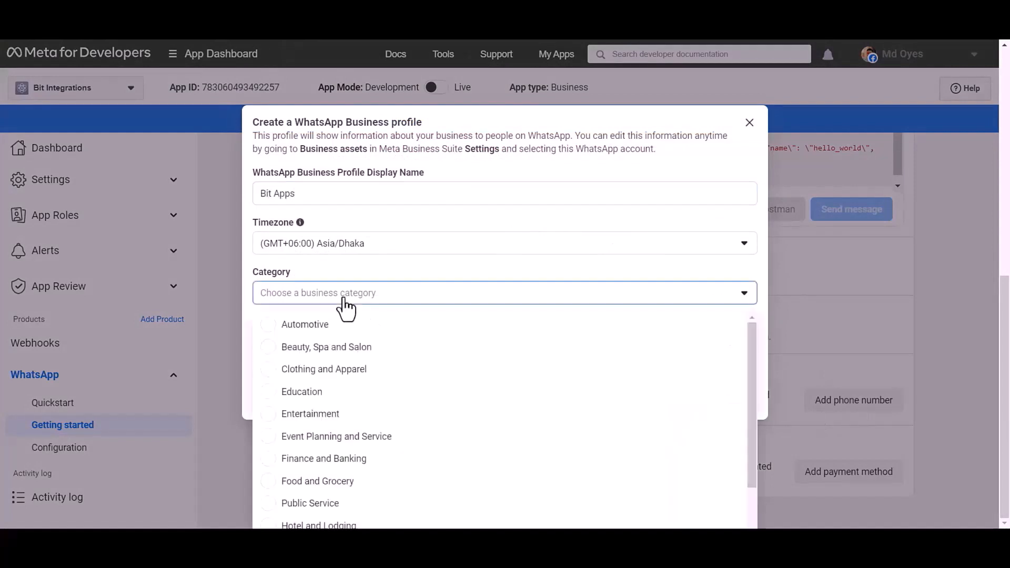
click(319, 326)
click(734, 405)
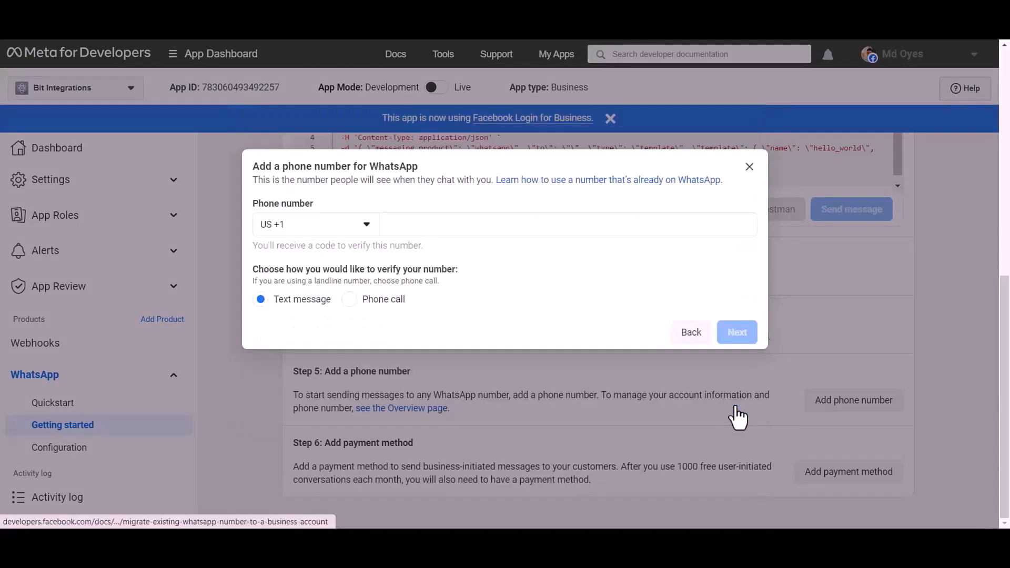
Enter the phone number with the Bangladesh BD +880 country code
click(306, 226)
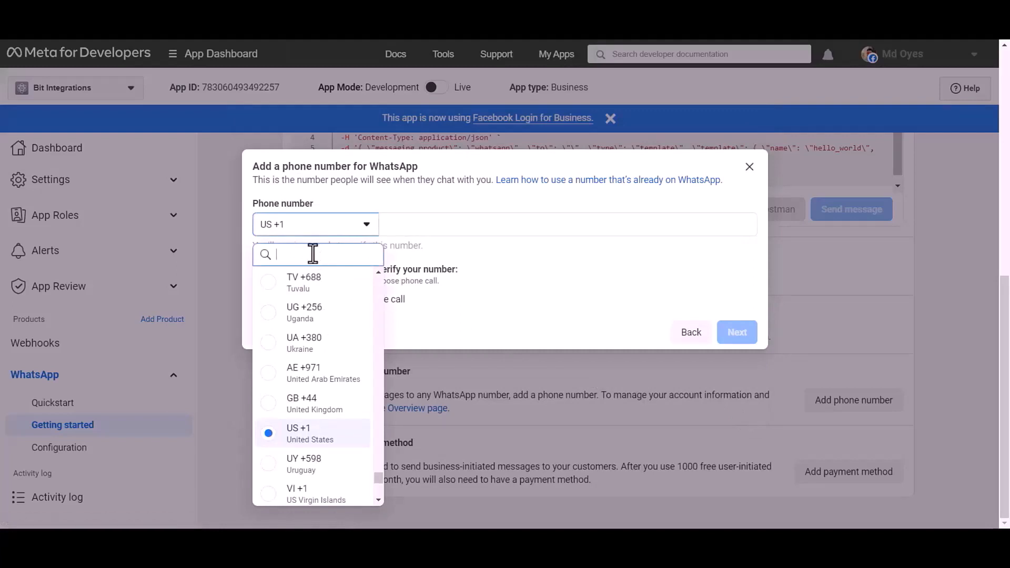
text(bangladesh)
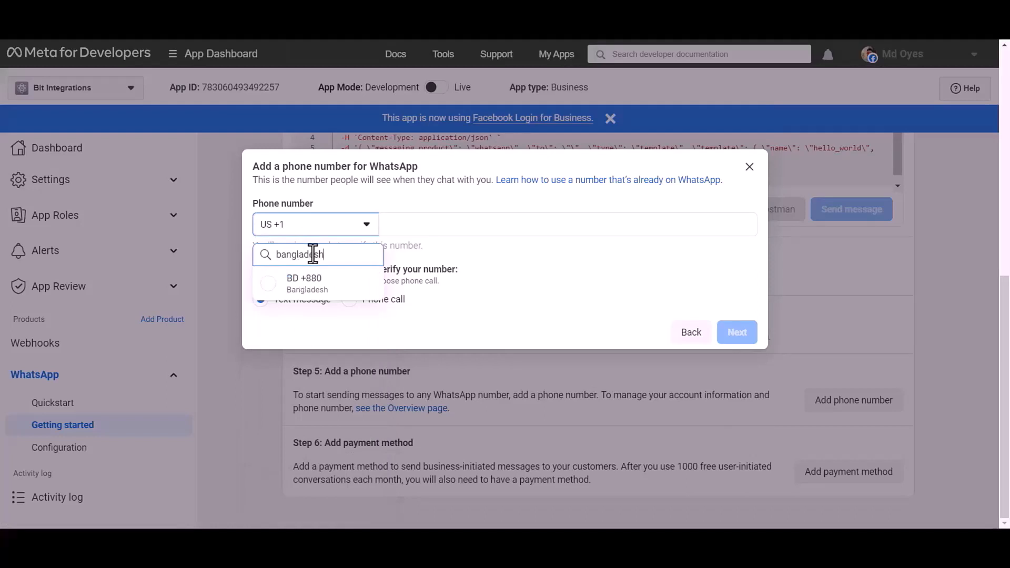
click(312, 282)
click(387, 224)
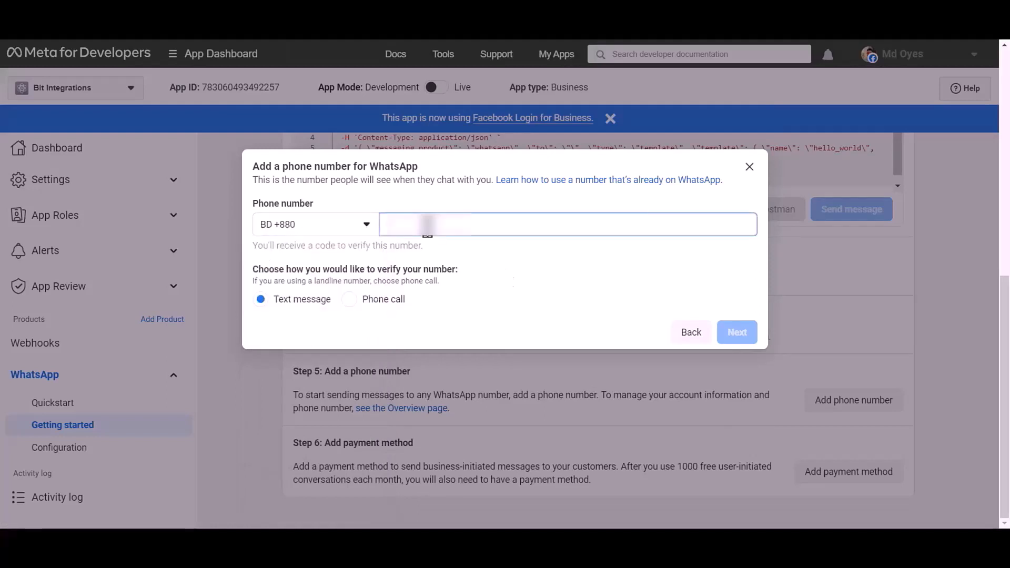
key(ctrl+v)
click(531, 270)
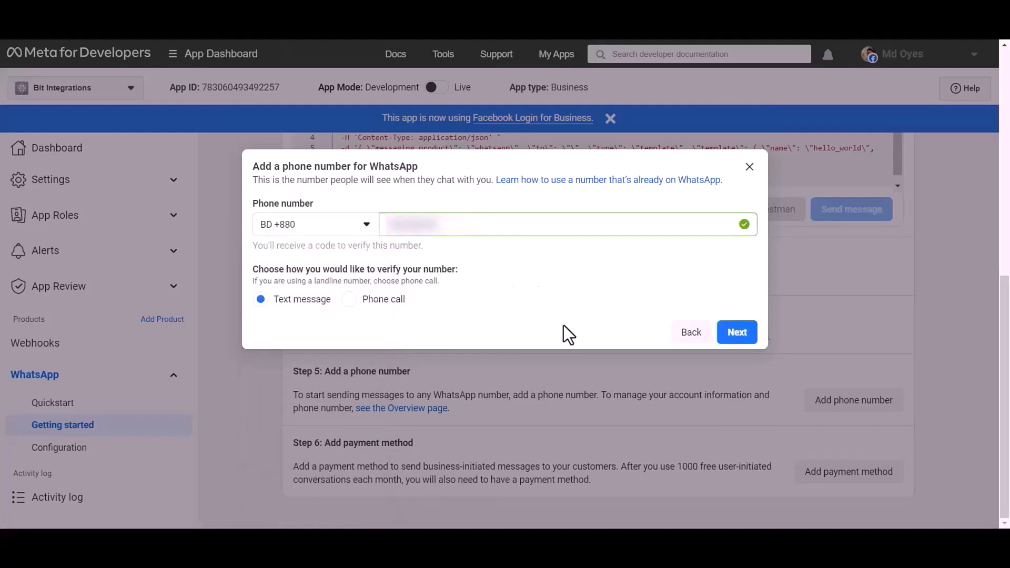
Request an SMS code and submit the 6-digit verification code to verify the number
click(737, 332)
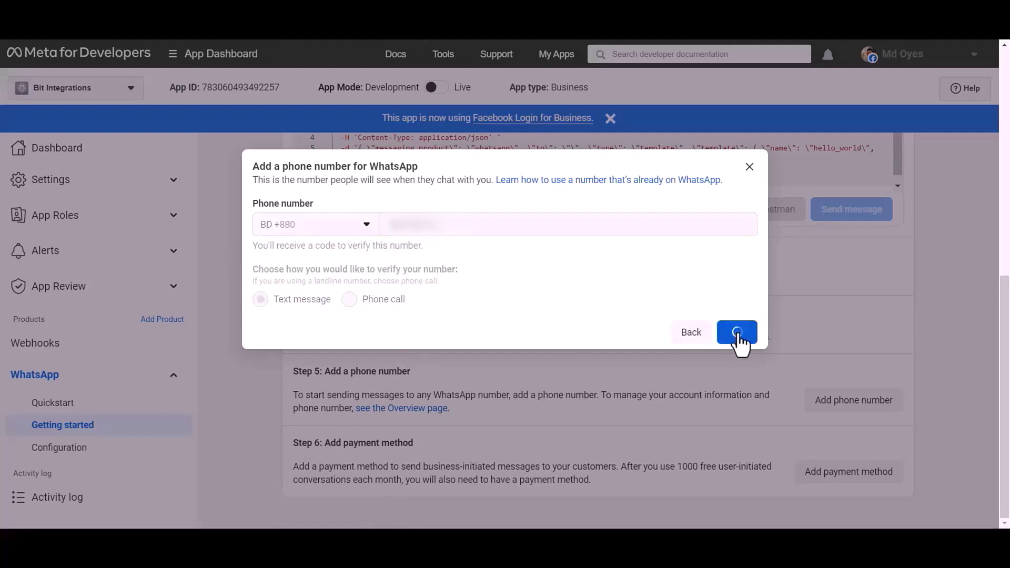
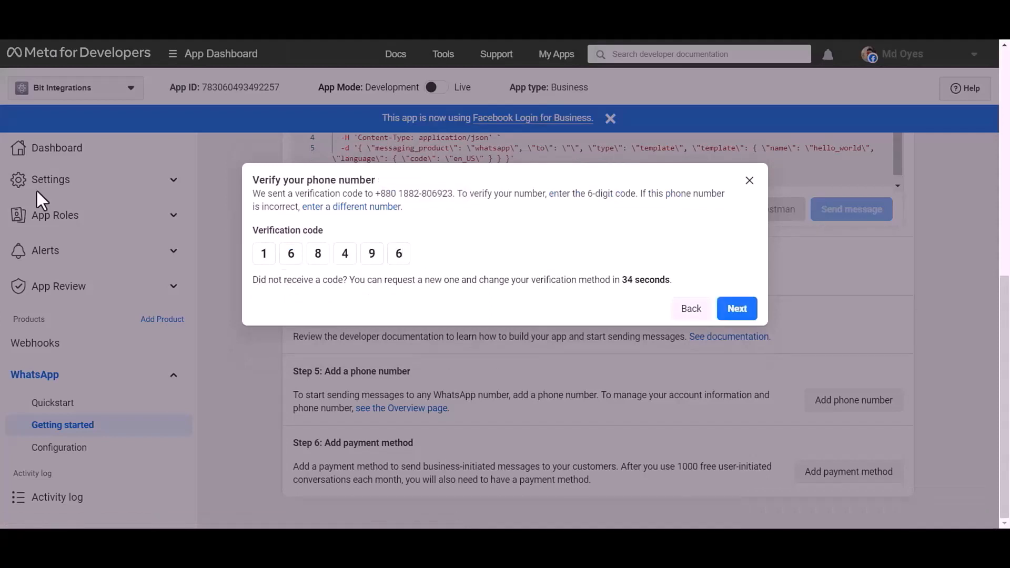
click(740, 310)
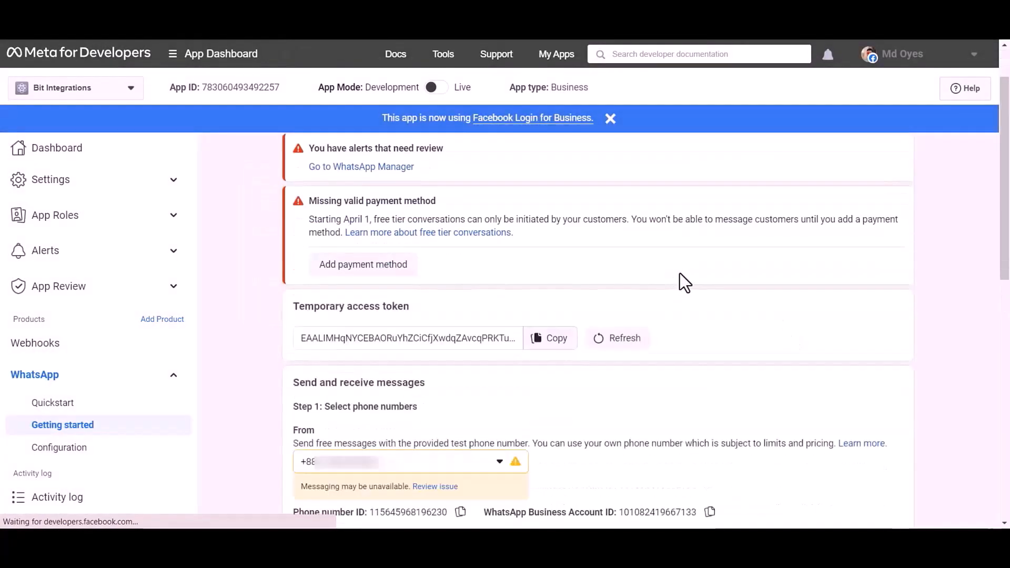
scroll(706, 264, down, 15)
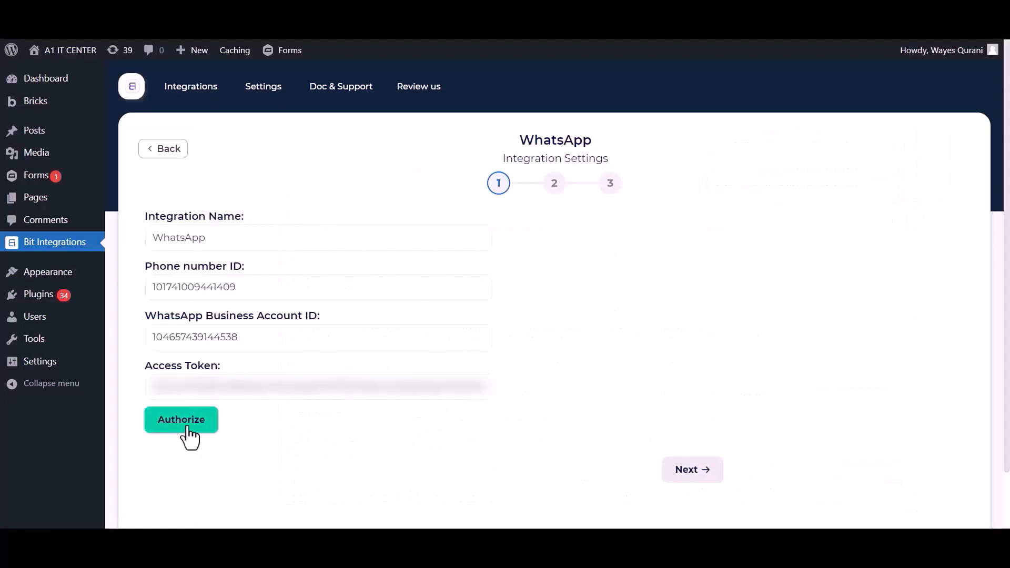
Authorize WhatsApp, choose the Template message type, and map the form's Phone field to WhatsApp Phone
click(188, 429)
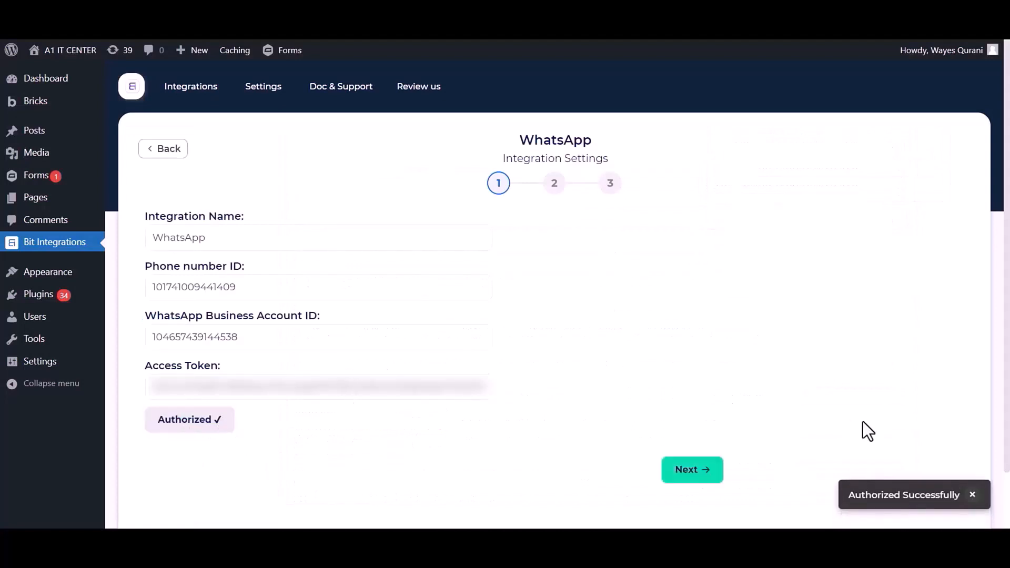
scroll(740, 401, down, 1)
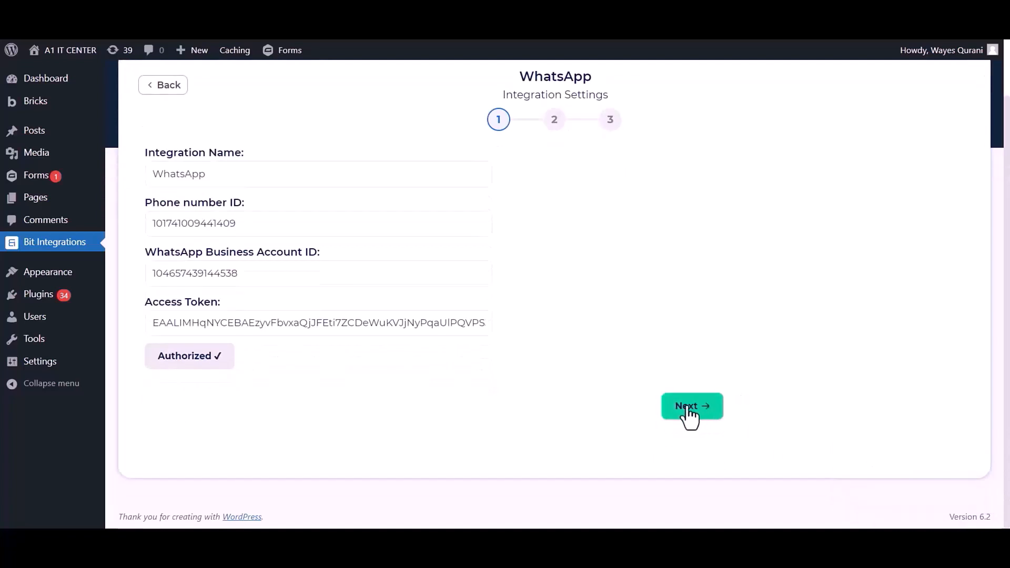
click(688, 407)
scroll(655, 271, up, 1)
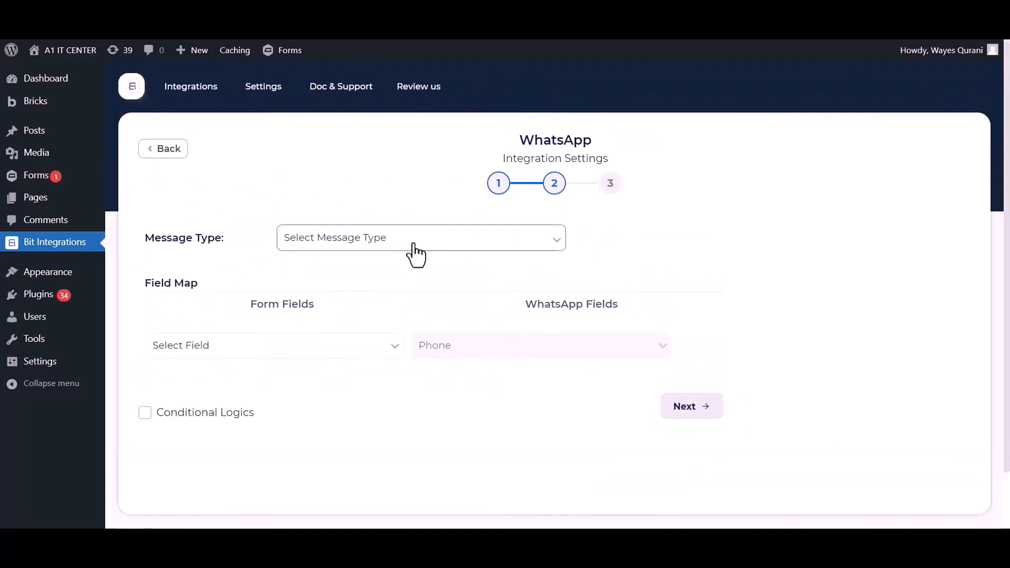
click(388, 257)
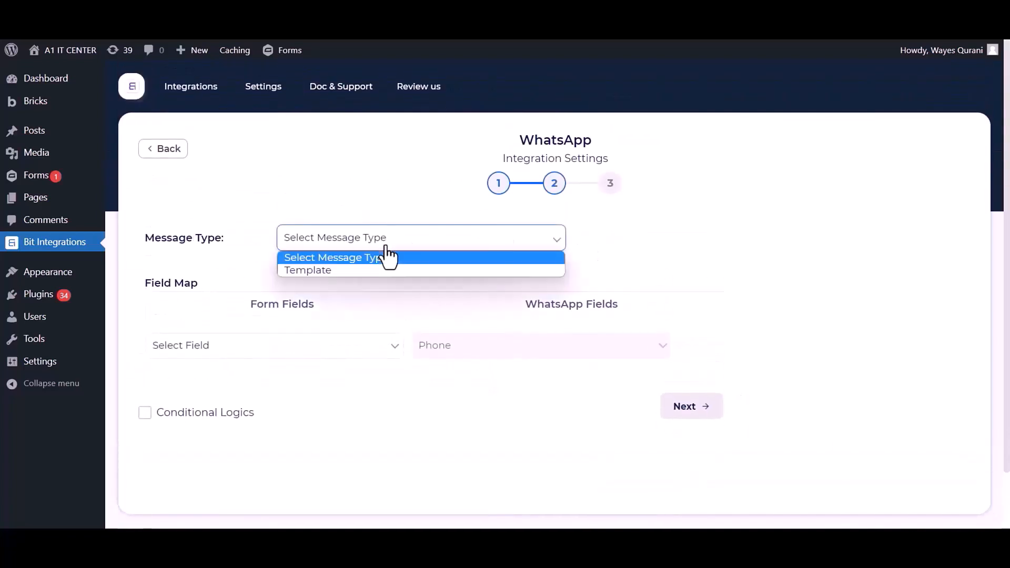
click(324, 272)
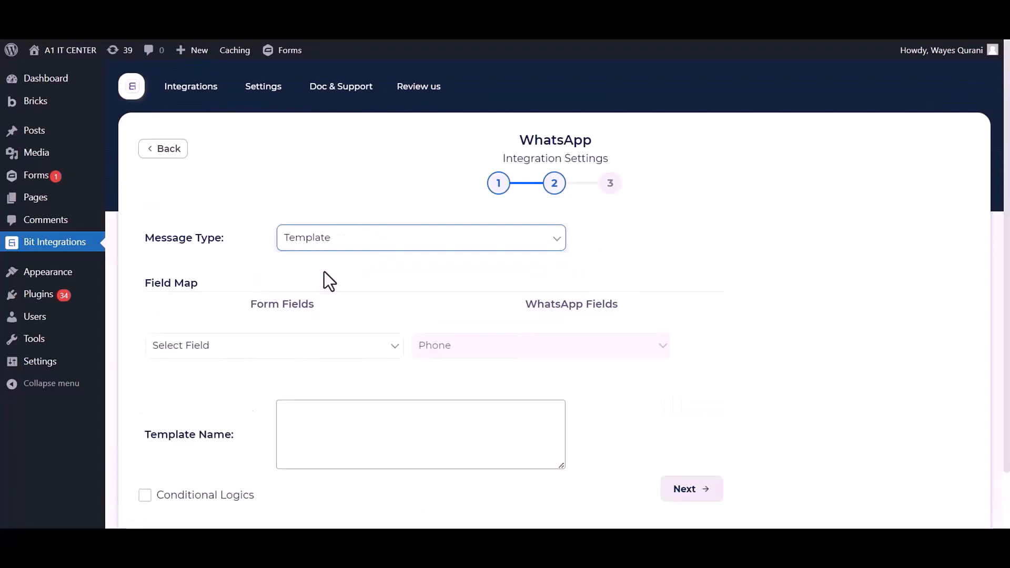
click(296, 348)
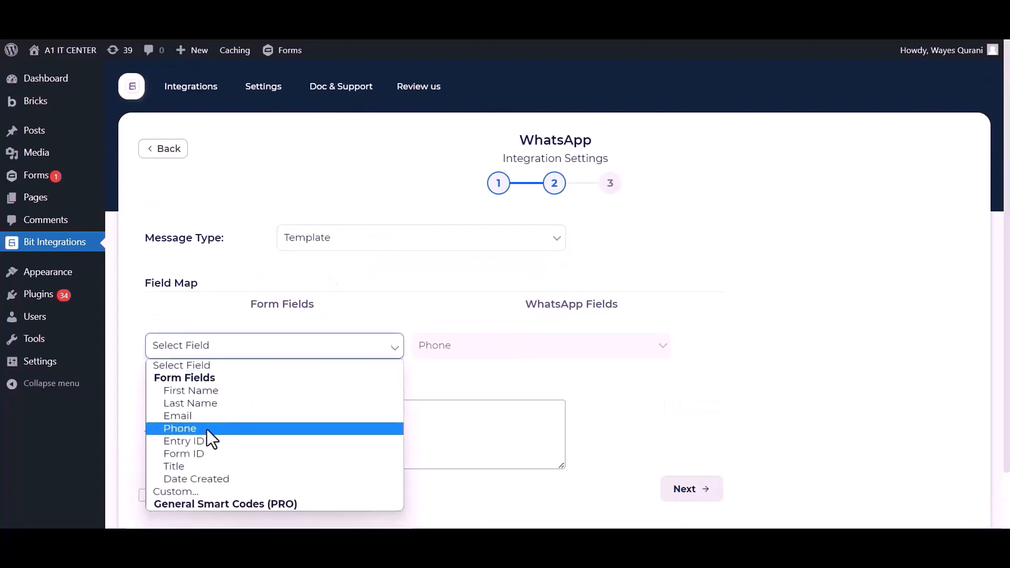
click(191, 428)
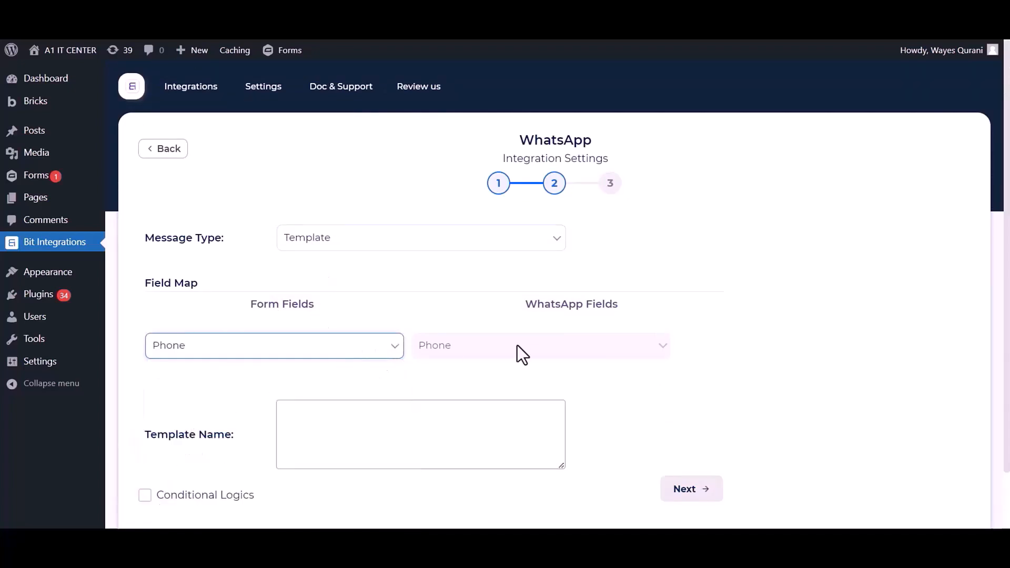
Find the hello_world template in Meta's message templates and copy its name
click(334, 434)
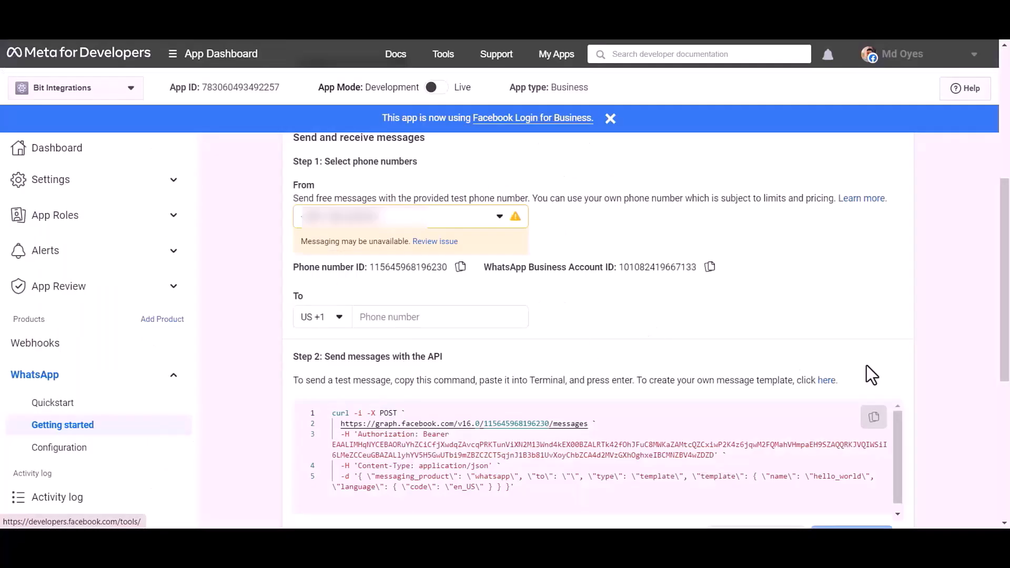
click(827, 383)
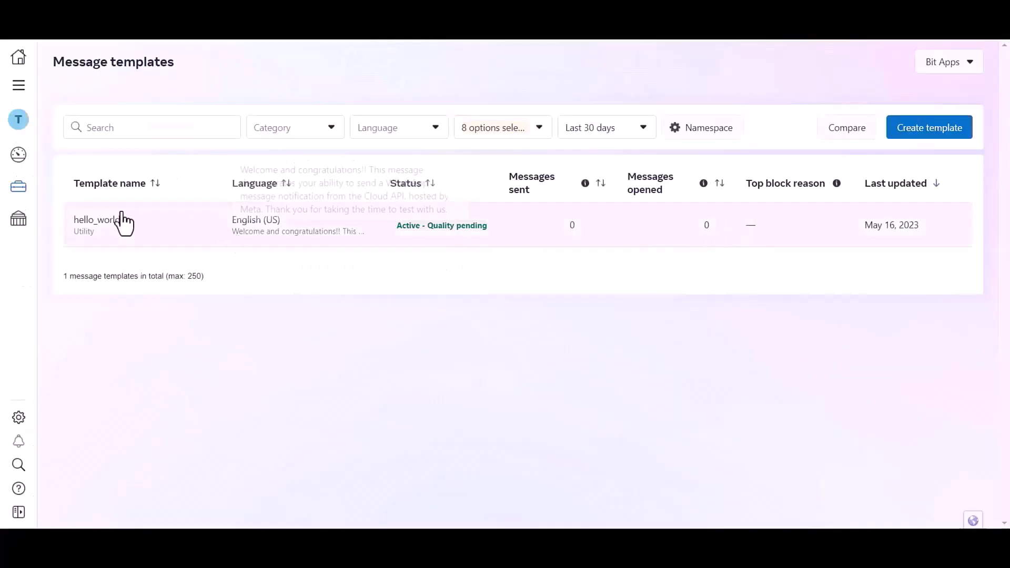
click(162, 218)
drag(67, 119, 132, 120)
key(ctrl+c)
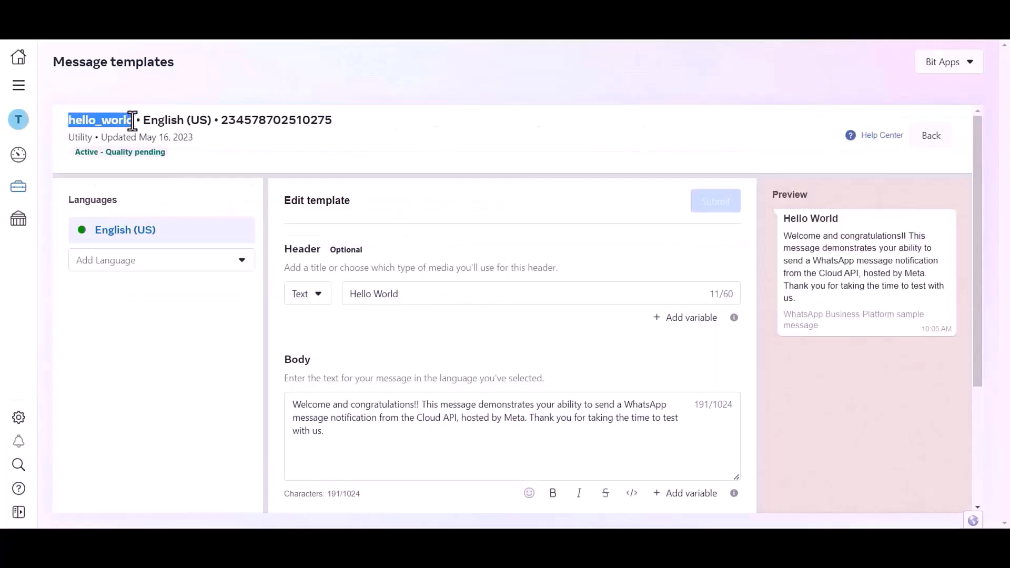
Paste hello_world as the Template Name, then finish and save the WhatsApp integration
click(435, 451)
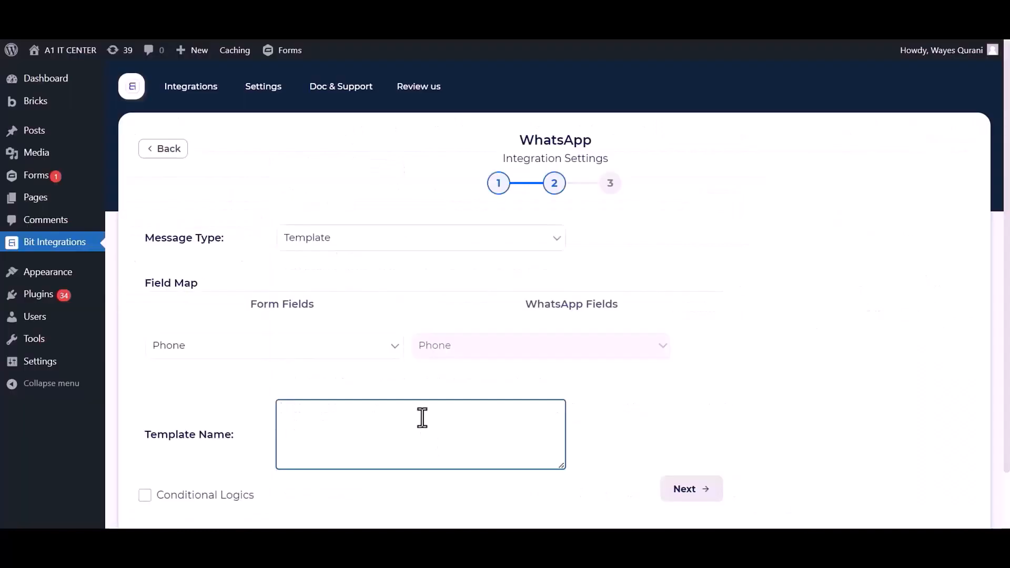
key(ctrl+v)
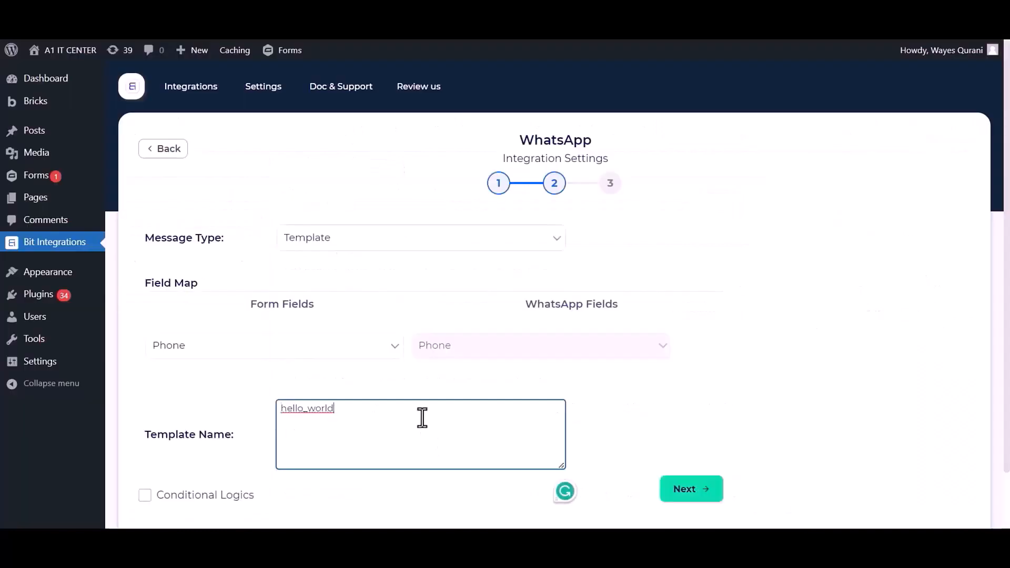
click(602, 408)
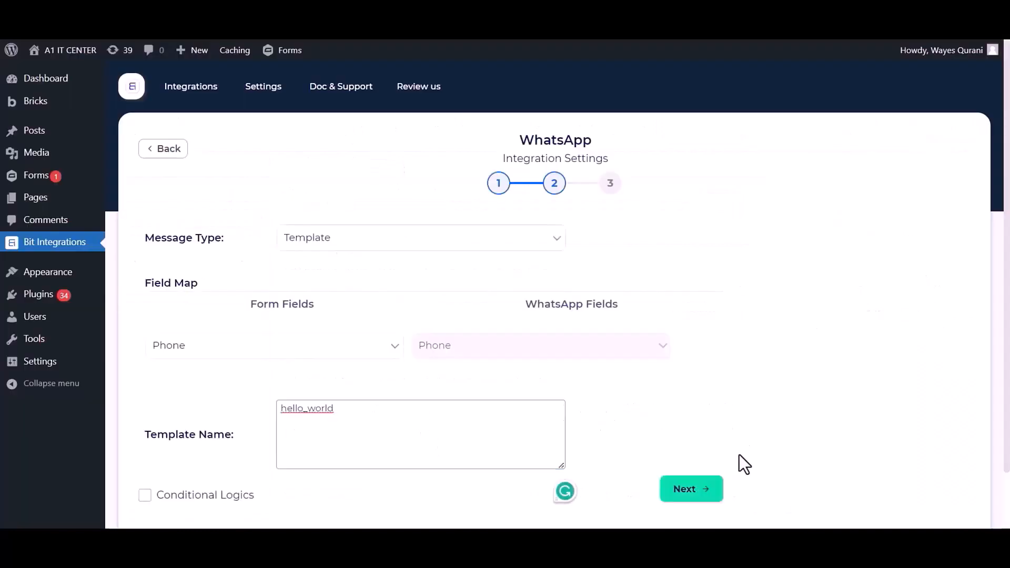
click(704, 489)
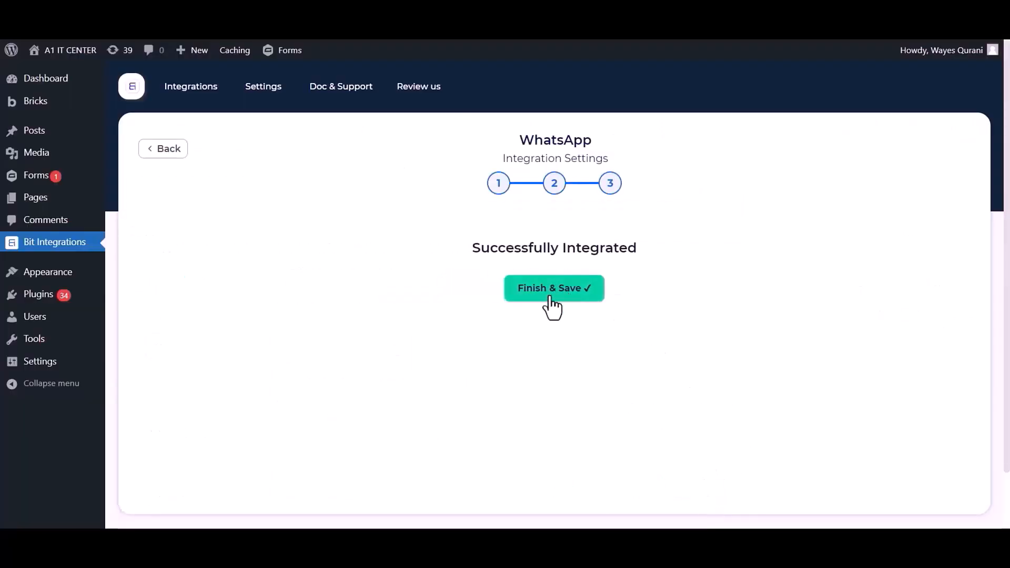
click(551, 300)
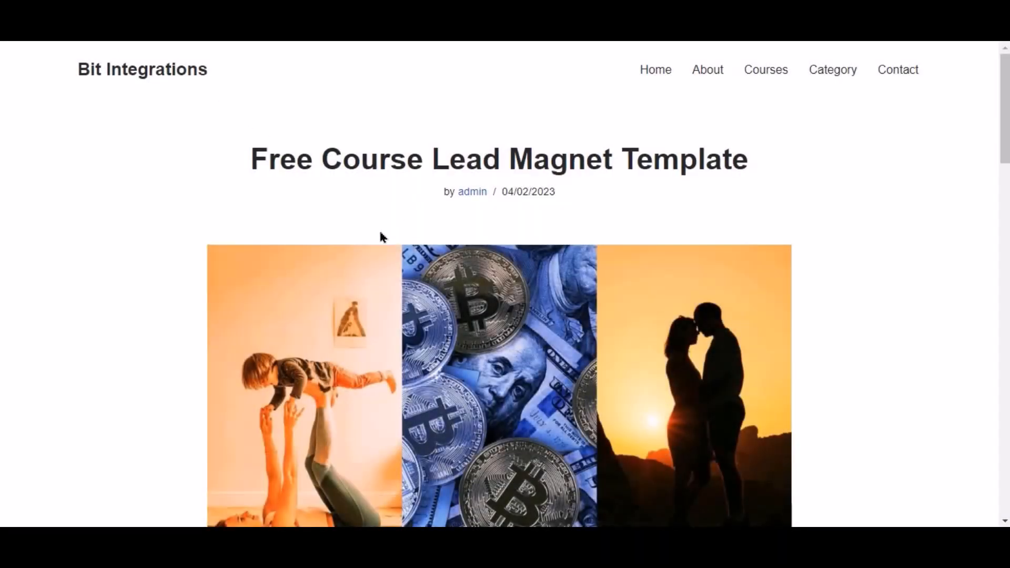
Scroll down the free course post and choose Sign Me Up
scroll(382, 238, down, 7)
scroll(394, 278, down, 4)
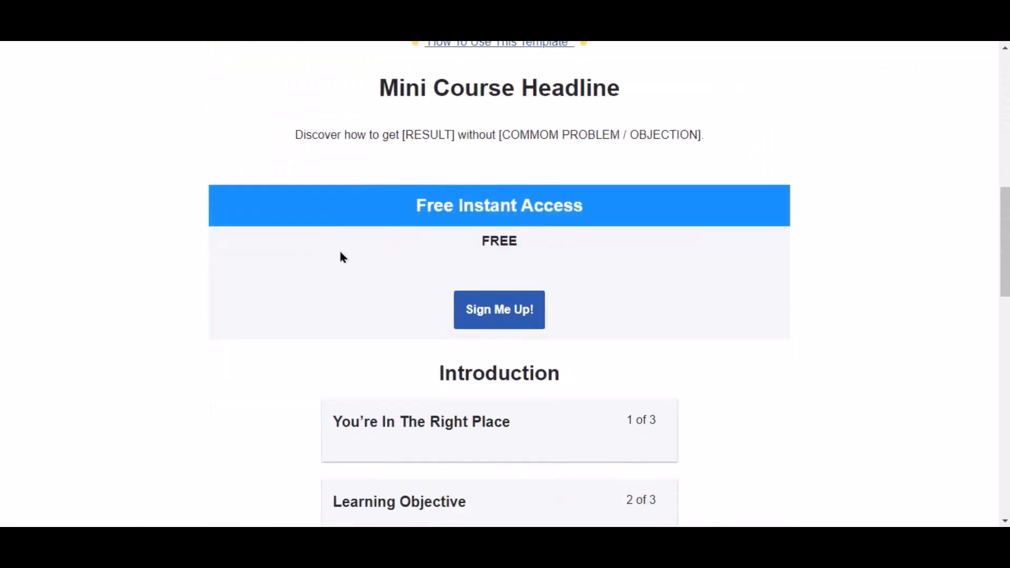
click(519, 312)
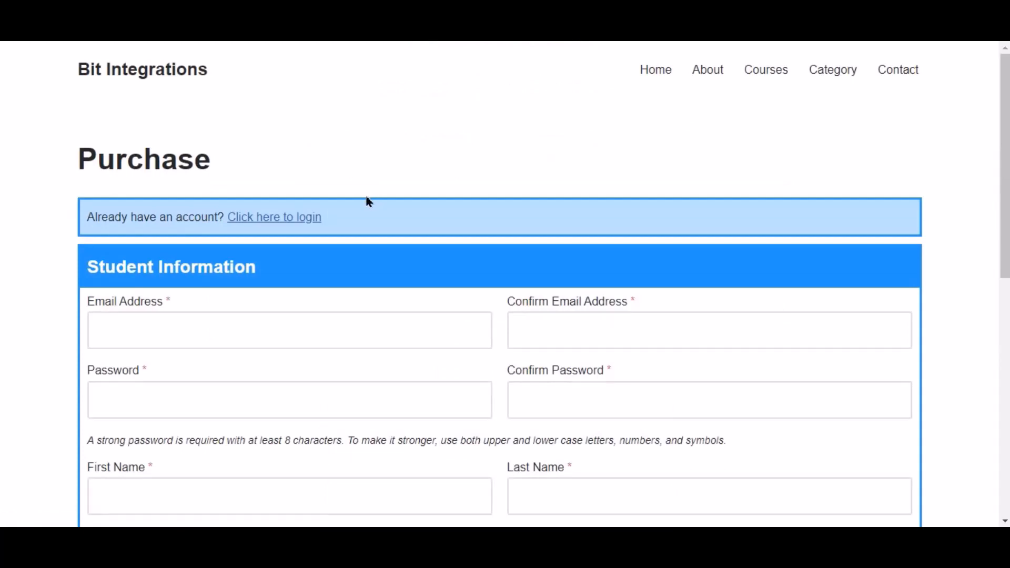
Log in with the student account's e-mail address and password
click(269, 218)
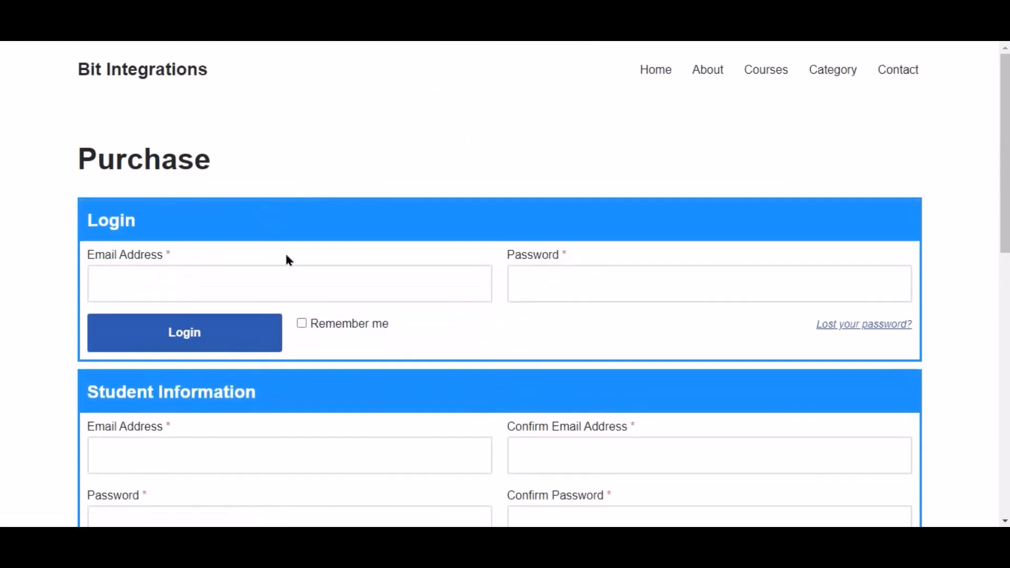
click(314, 275)
key(ctrl+v)
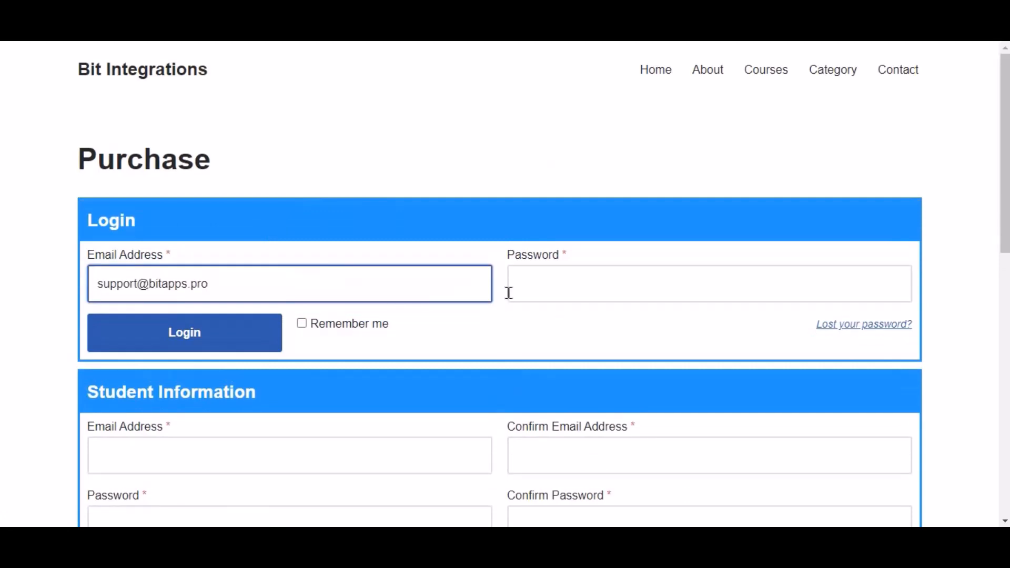
click(566, 293)
key(ctrl+v)
click(228, 337)
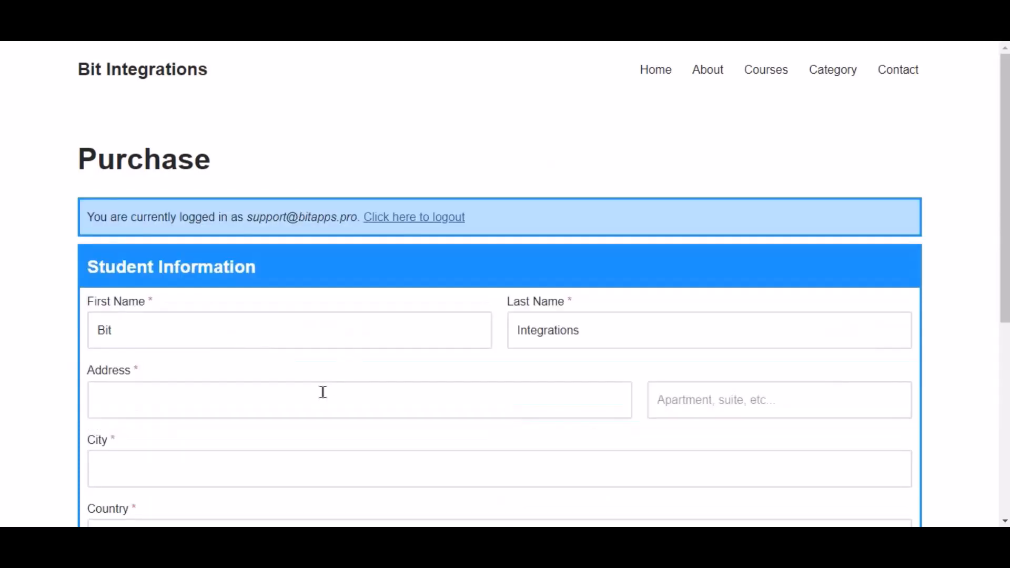
Enter the address 'balighata' and the city 'rajshahi'
click(323, 392)
text(balighat)
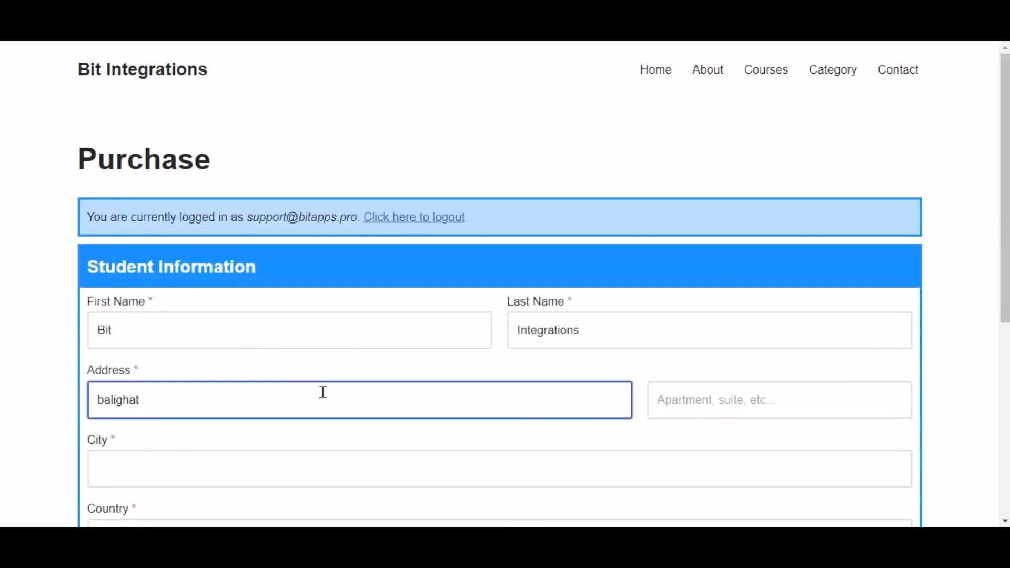
key(BackSpace)
text(ata)
scroll(239, 282, down, 3)
click(239, 282)
text(rajshahi)
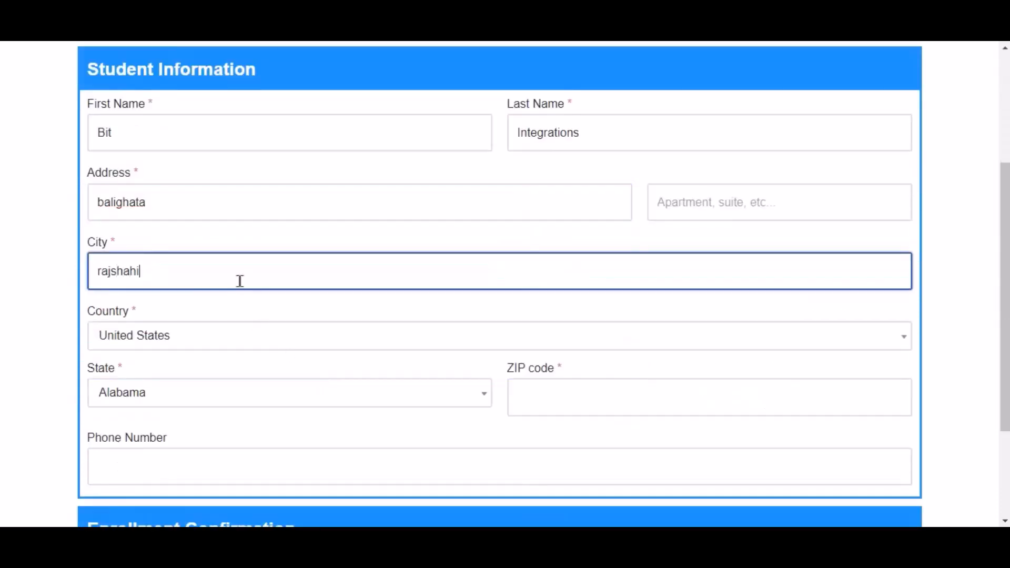
Set the country to Bangladesh and the region to Rajshahi District
click(189, 335)
text(ban)
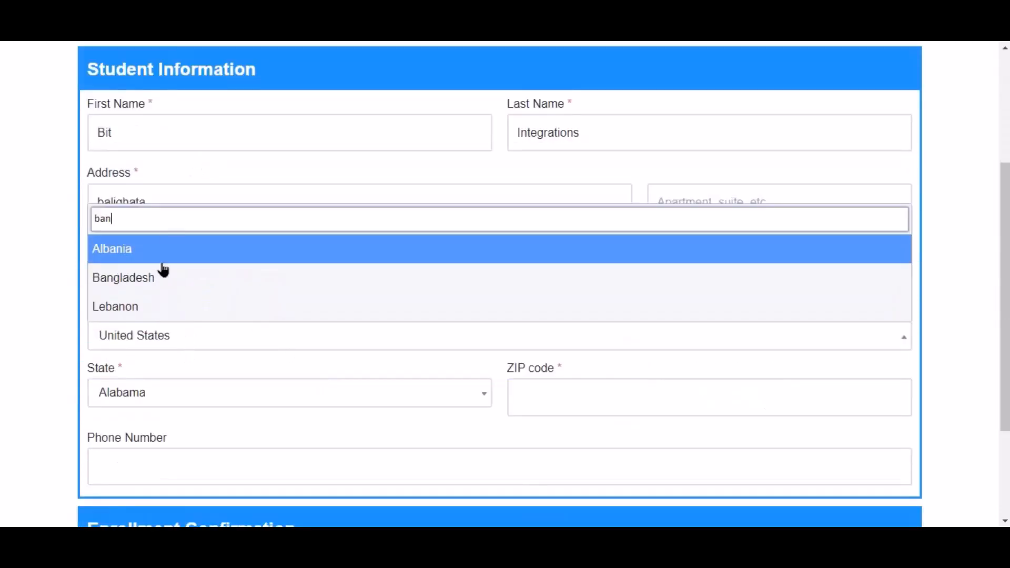
click(163, 272)
click(306, 403)
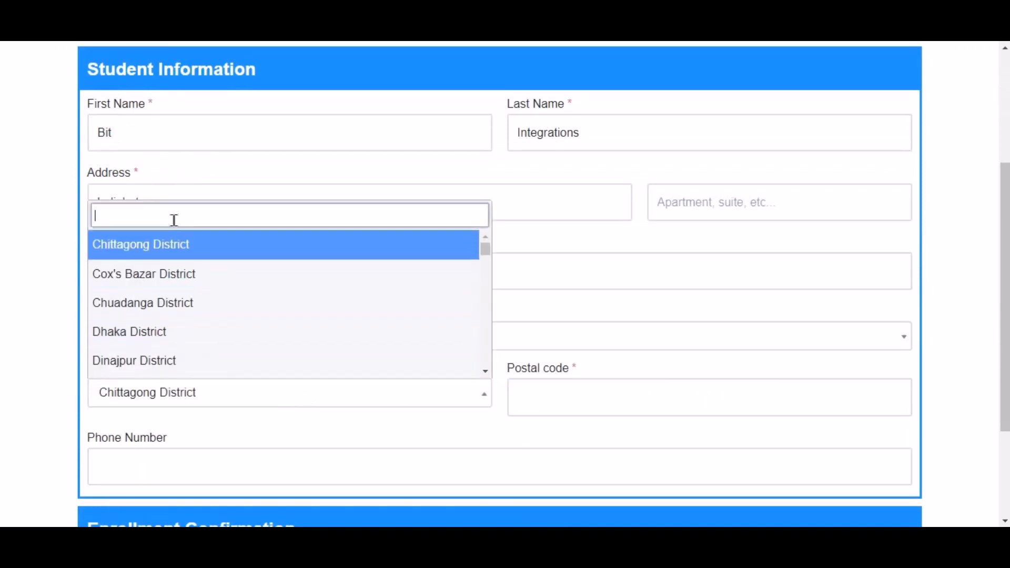
text(raj)
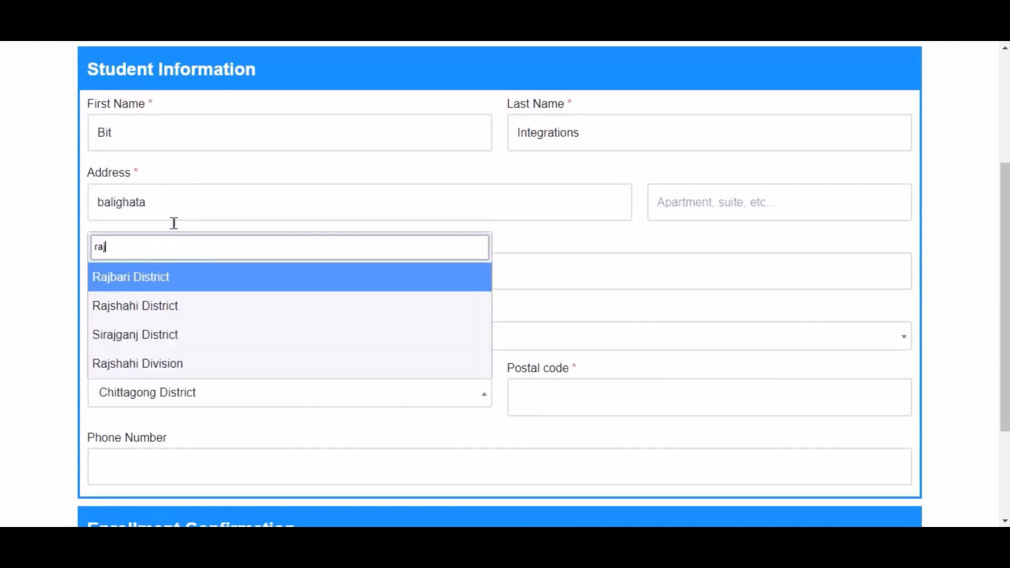
click(200, 311)
Enter postal code 6355 and the phone number, then submit the enrollment
click(598, 410)
text(6355)
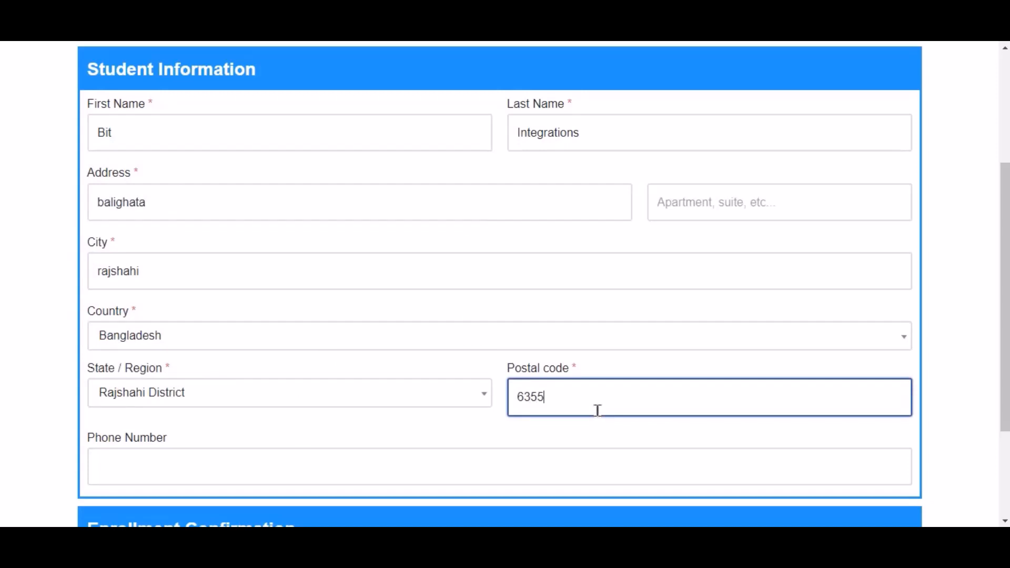
scroll(598, 413, down, 3)
click(470, 315)
text(44455566)
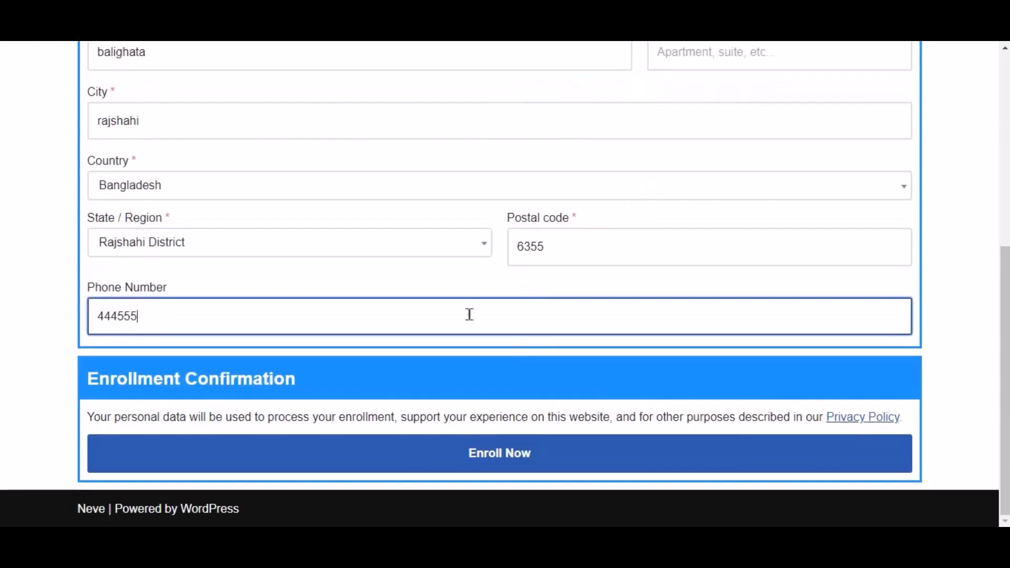
text(6)
click(537, 461)
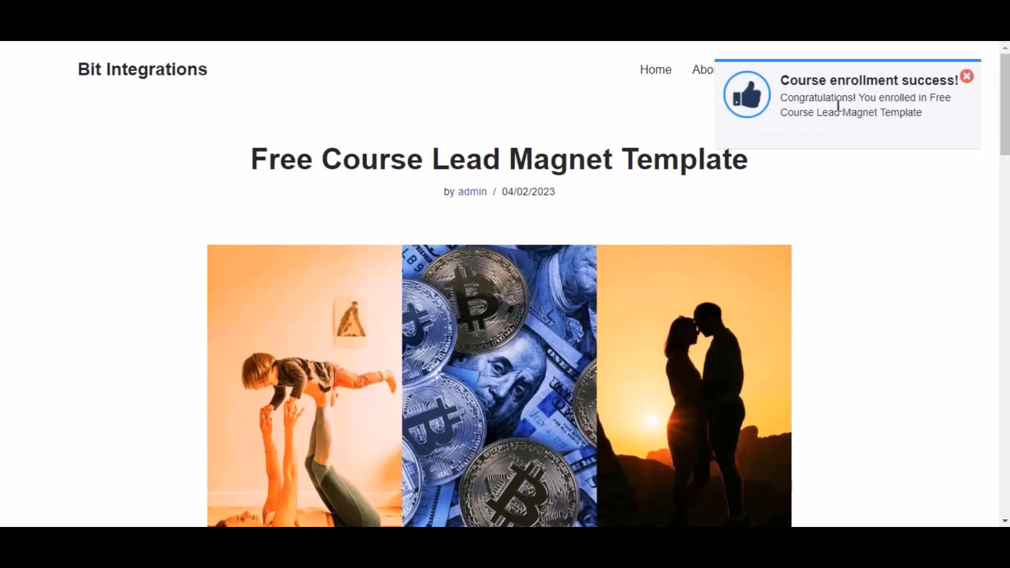
Scroll down the course page to view the 'Course enrollment success!' notice
scroll(782, 195, down, 5)
scroll(778, 204, down, 3)
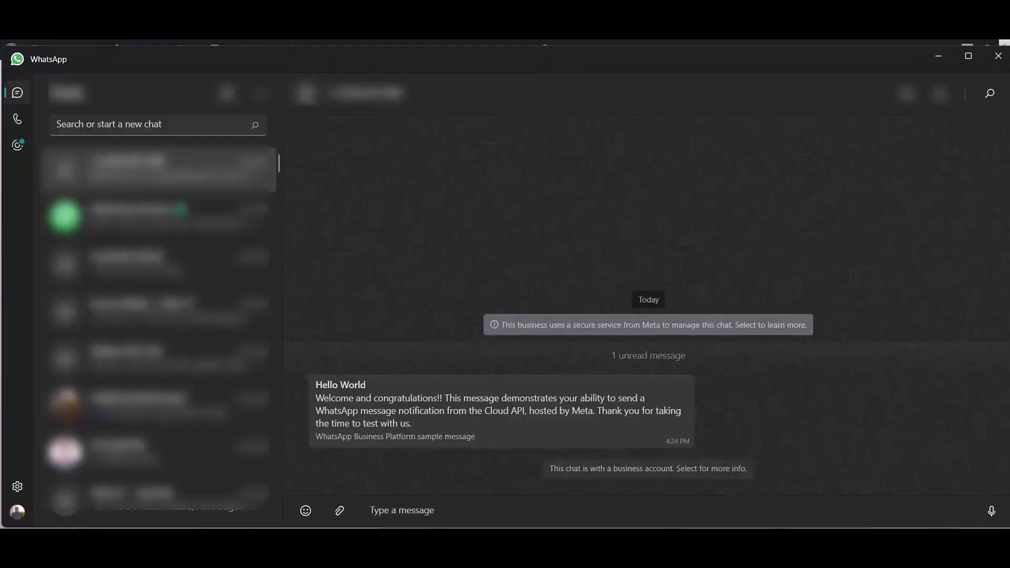
Select the received Hello World message and compare it with Meta's hello_world template
triple_click(350, 393)
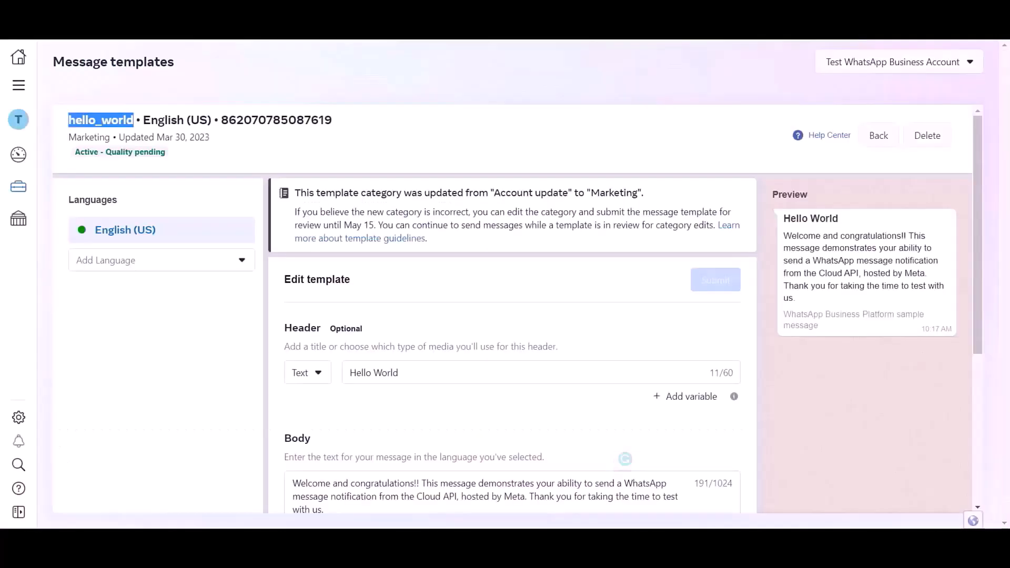
click(799, 237)
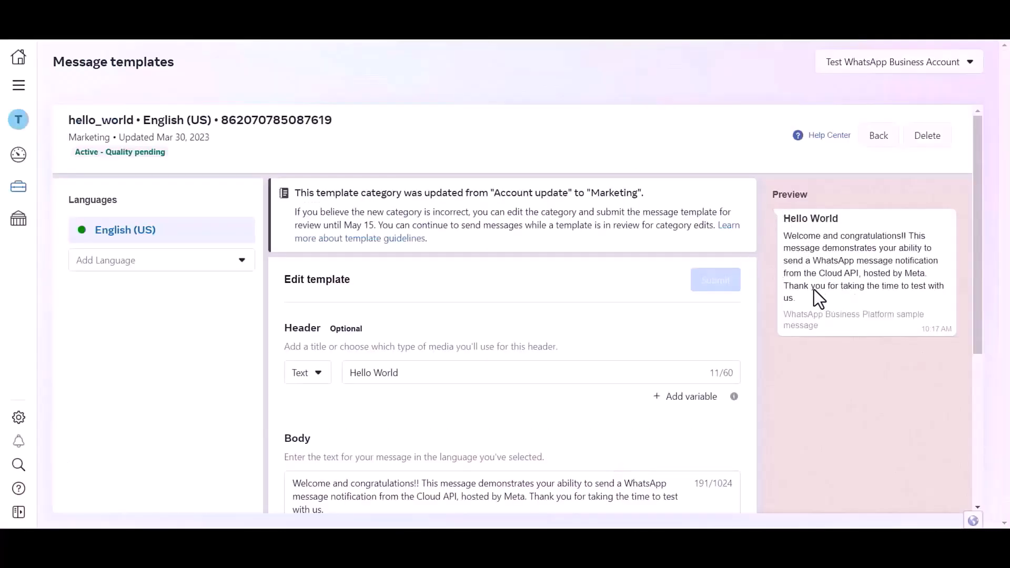